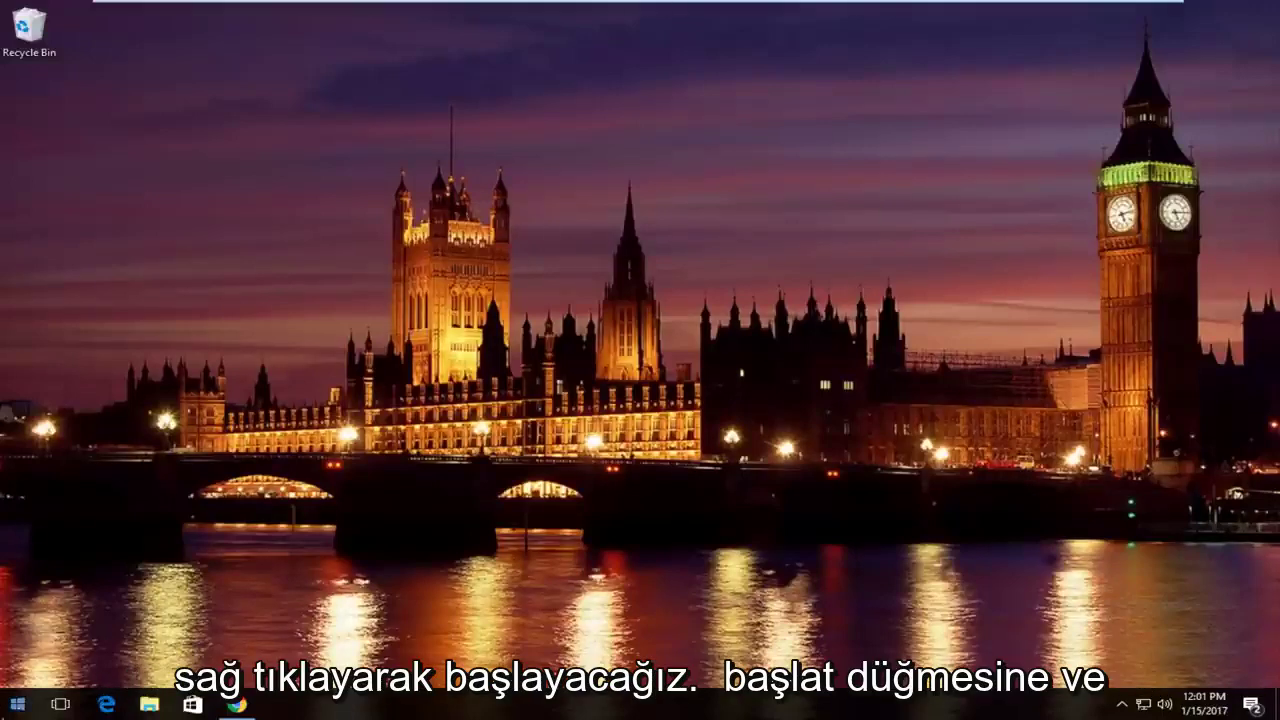
Step: In an administrator Command Prompt, run ipconfig /release and then ipconfig /all
right_click(22, 706)
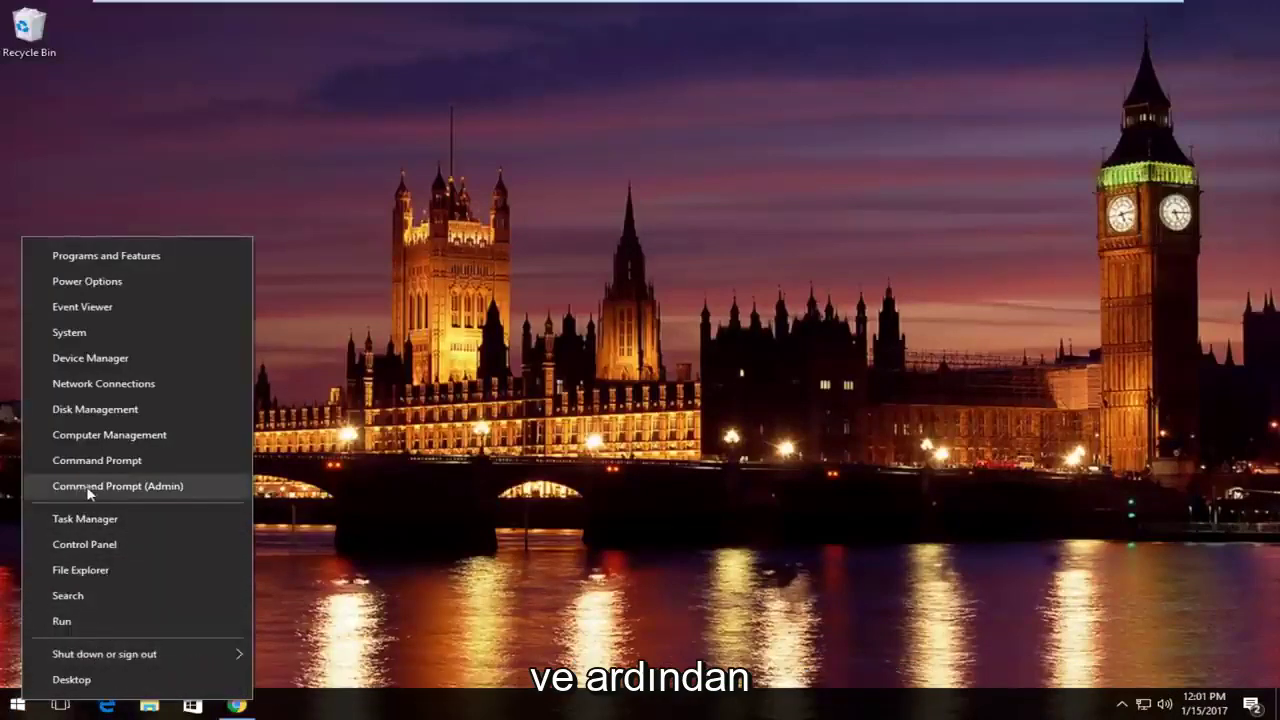
left_click(152, 488)
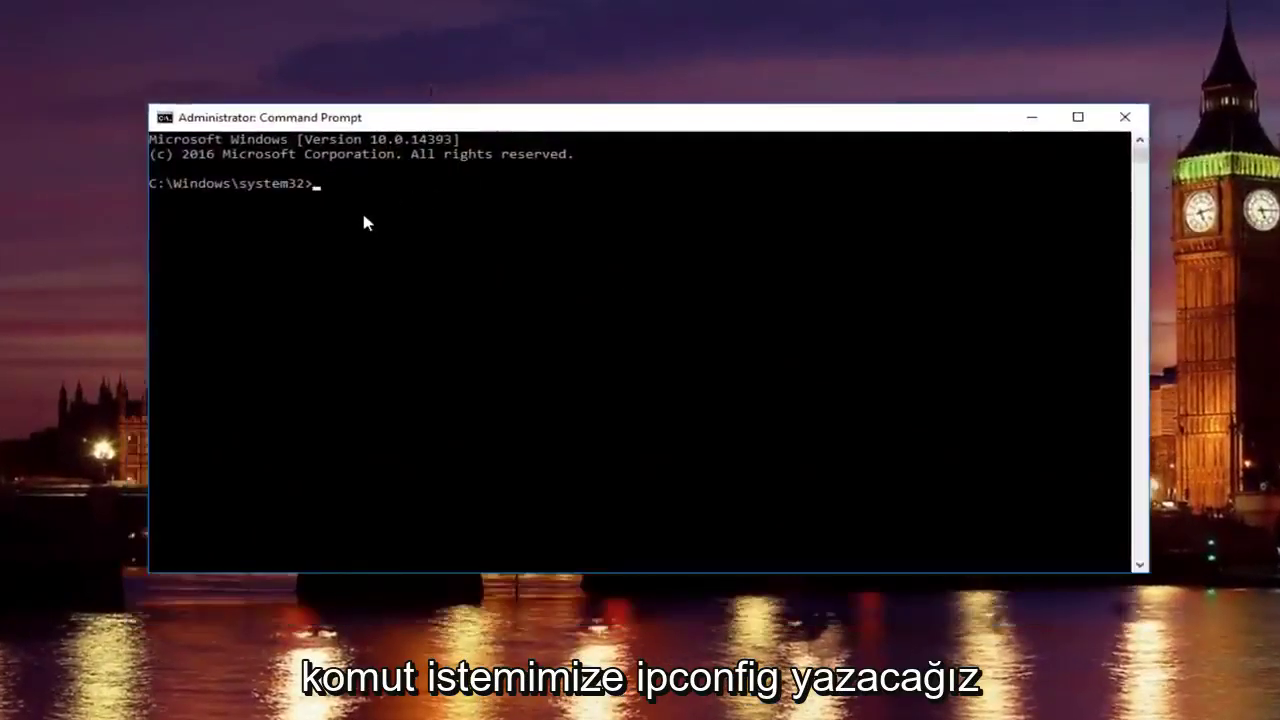
type("ipconfig ")
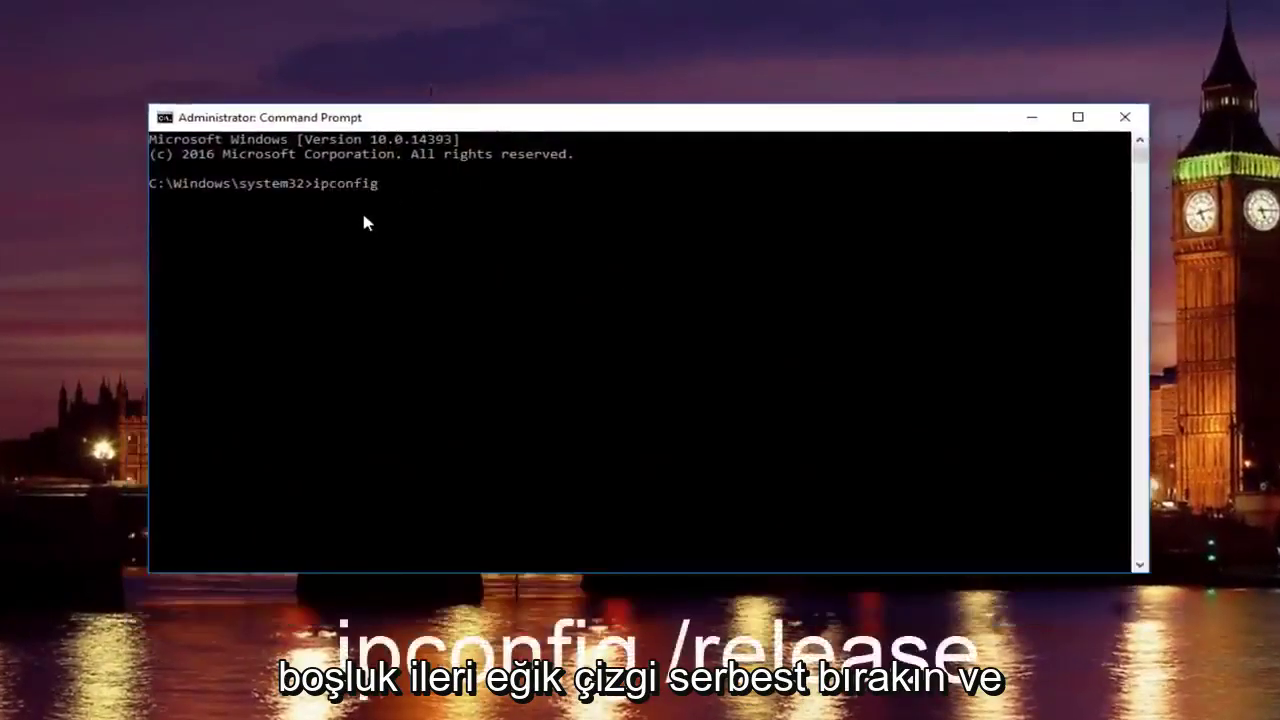
type("/release")
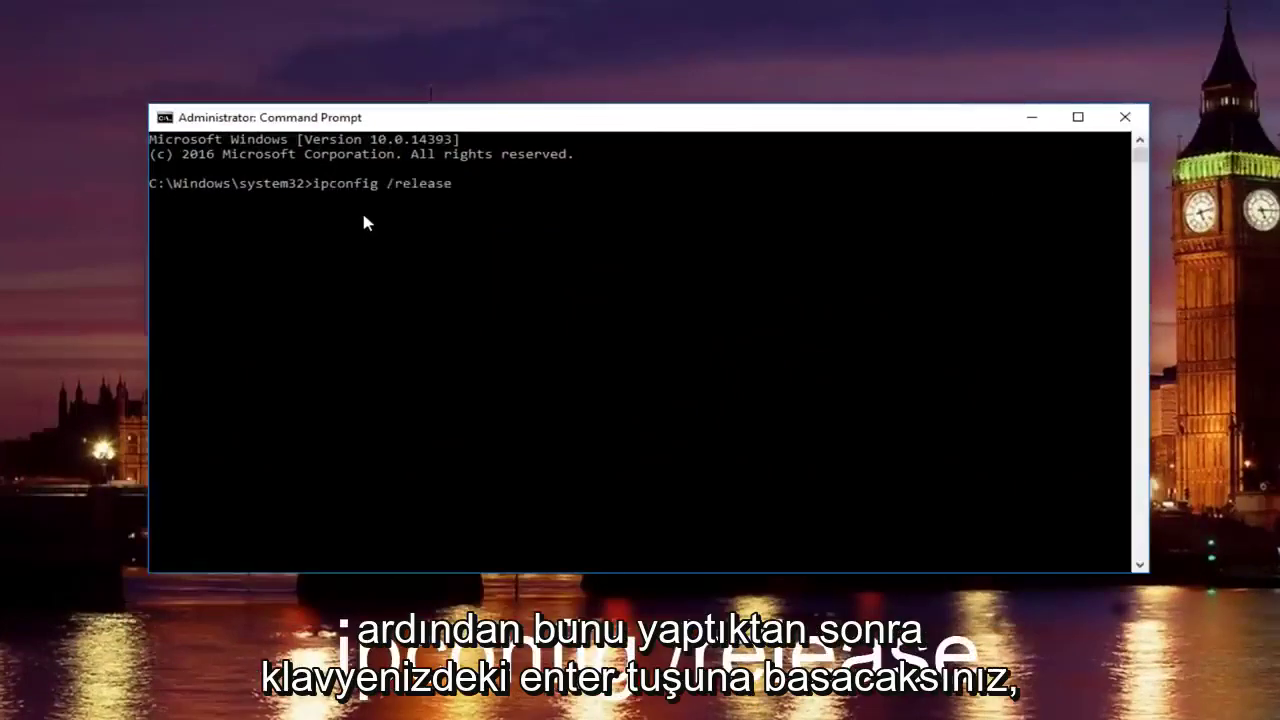
key("Return")
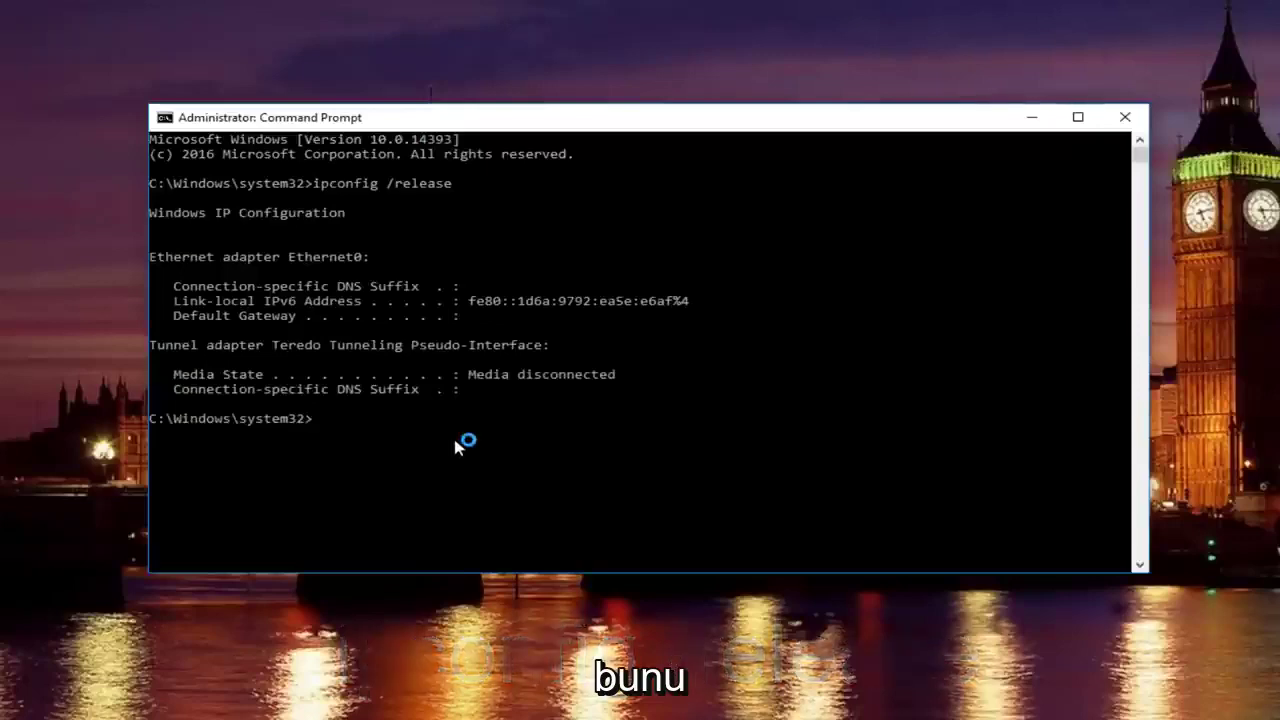
type("ipconfig /")
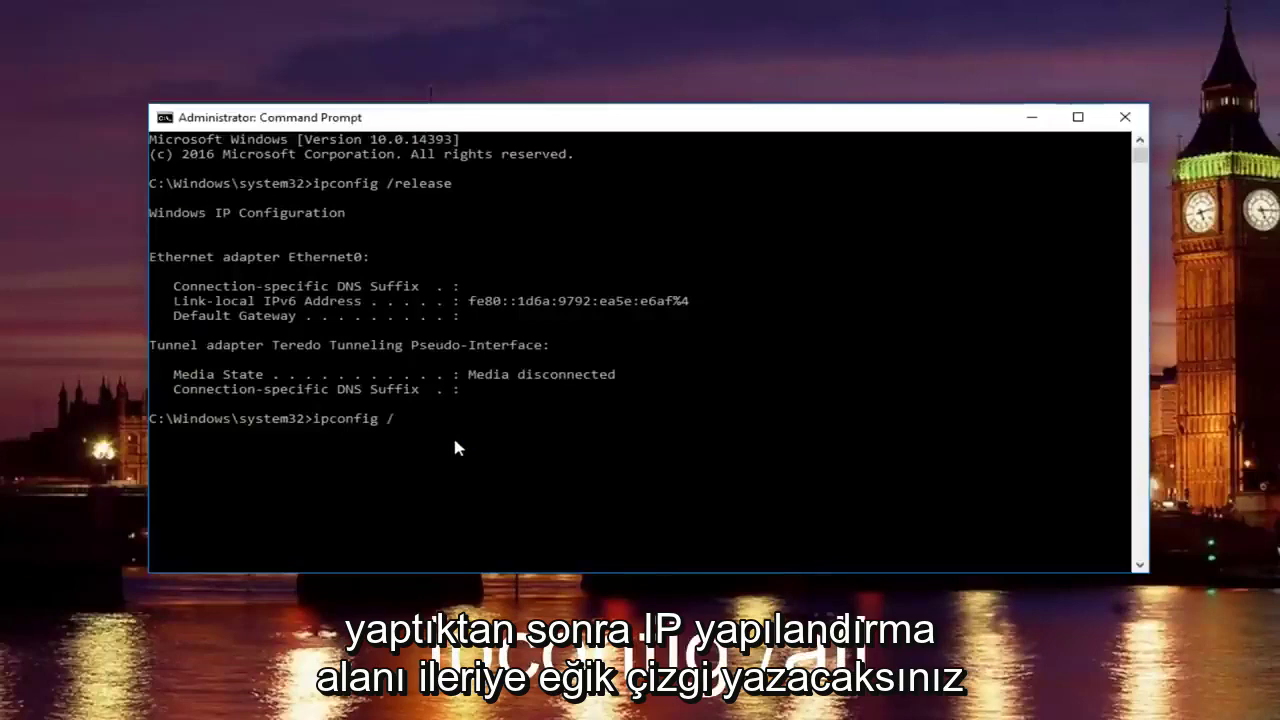
type("all")
key("Return")
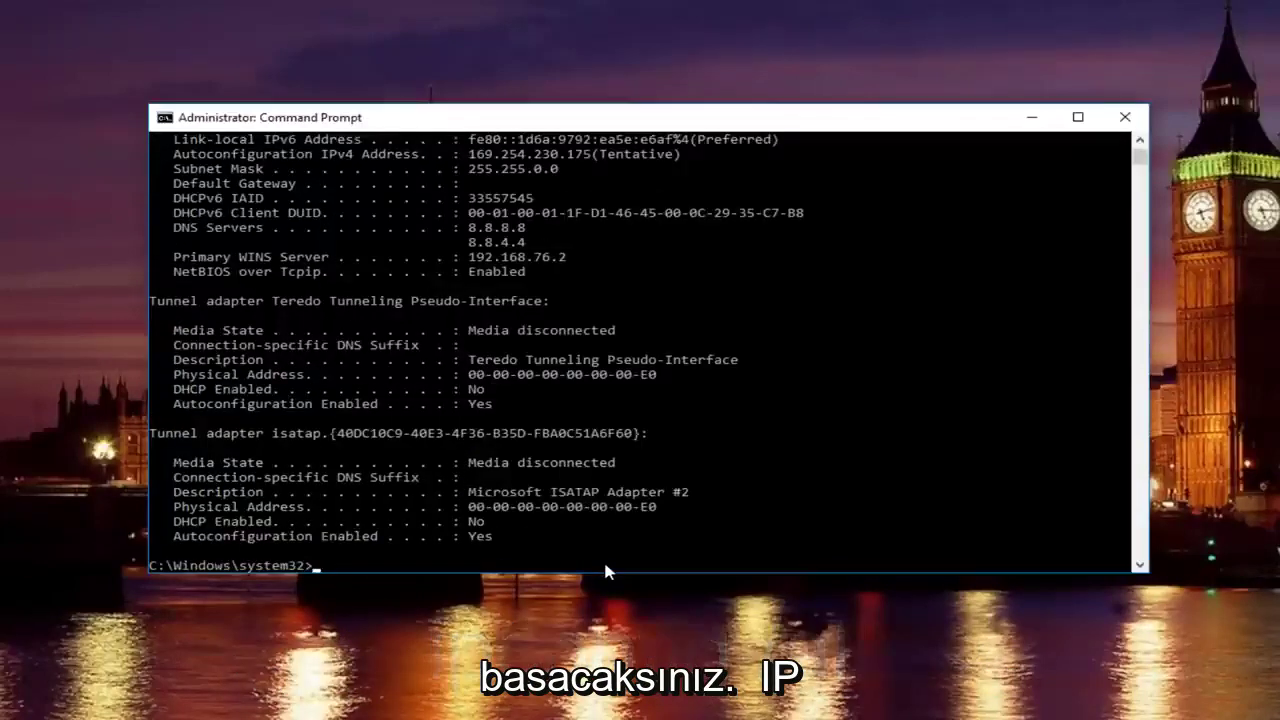
Step: Run ipconfig /flushdns and ipconfig /renew so Ethernet0 gets 192.168.76.129
type("ipconfig")
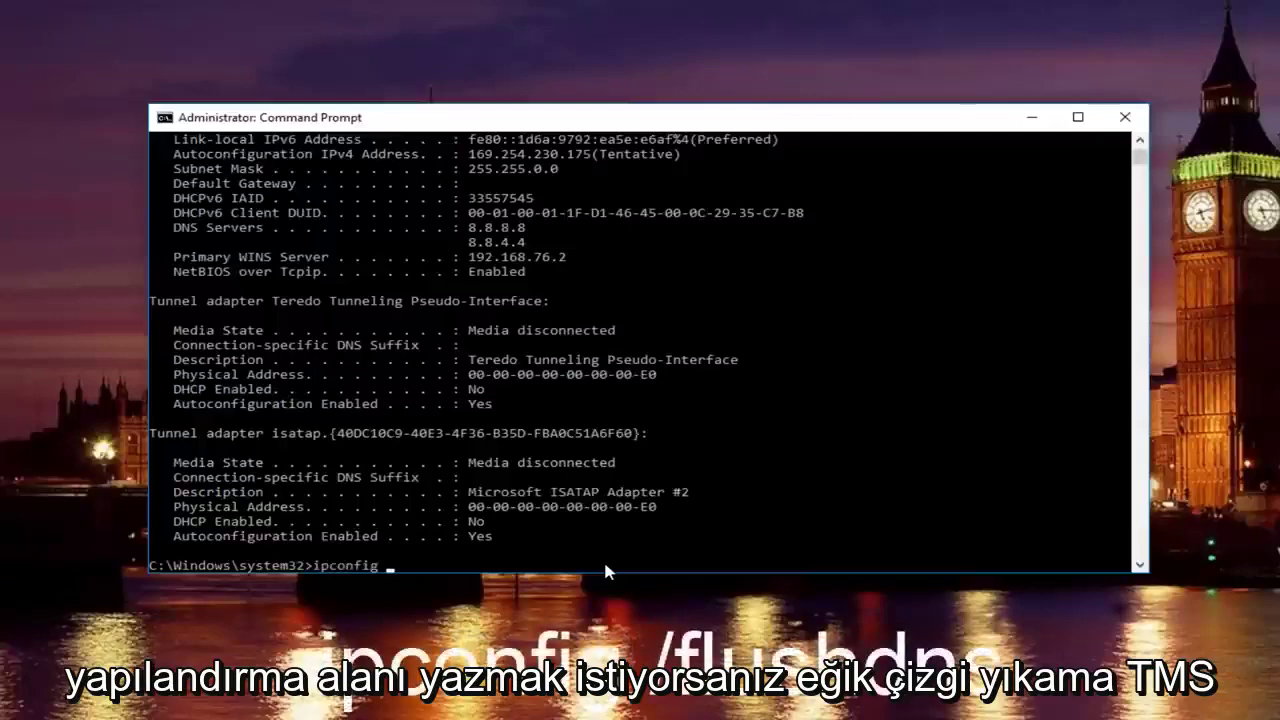
type(" /fl")
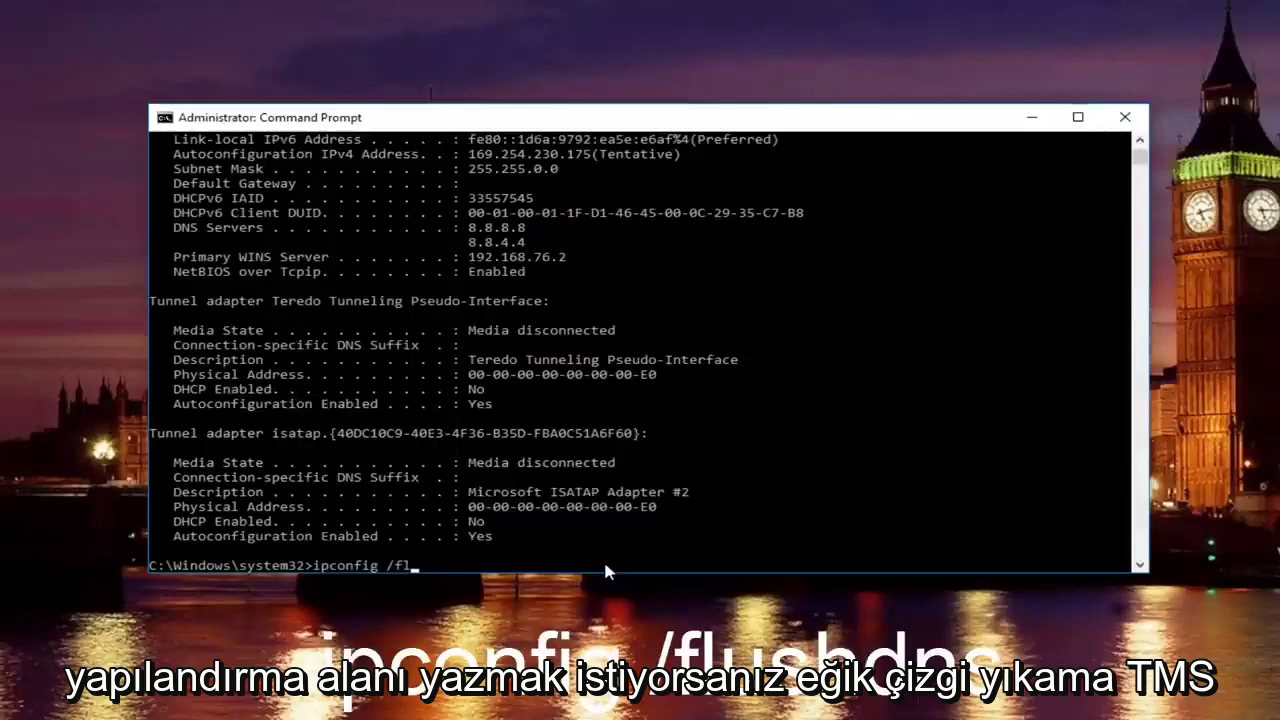
type("ushdns")
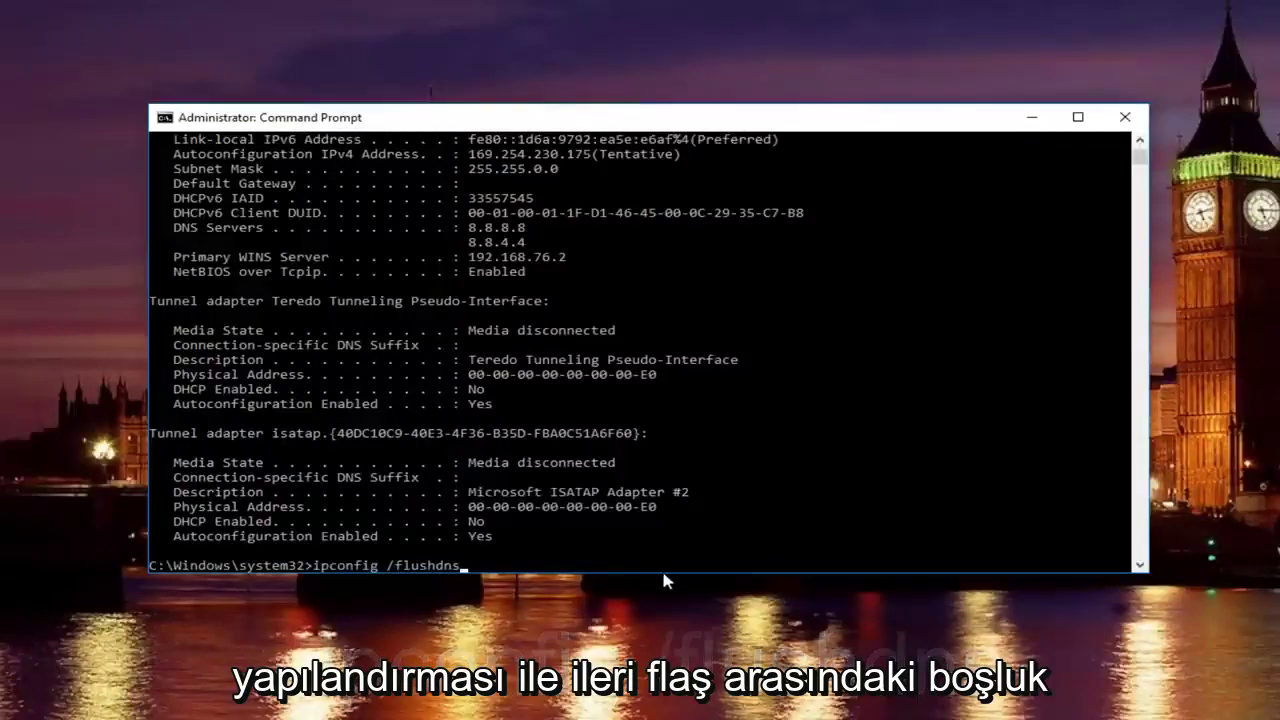
key("Return")
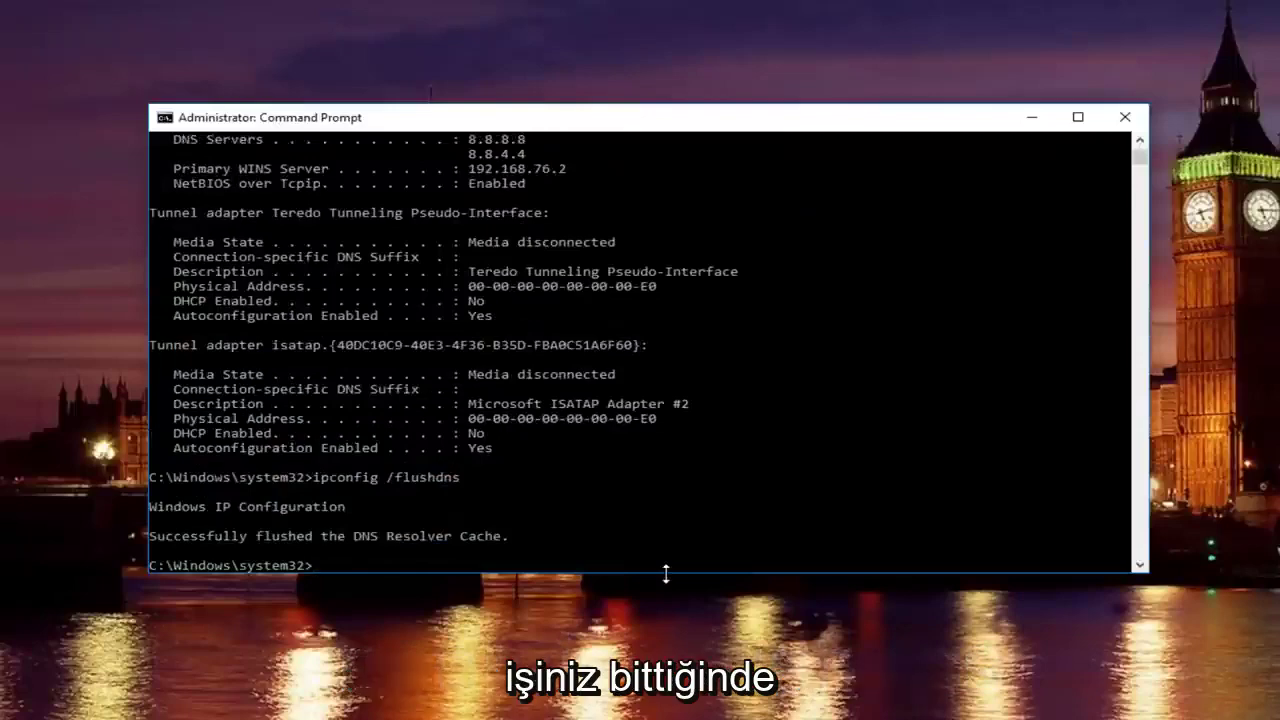
type("ipconfig")
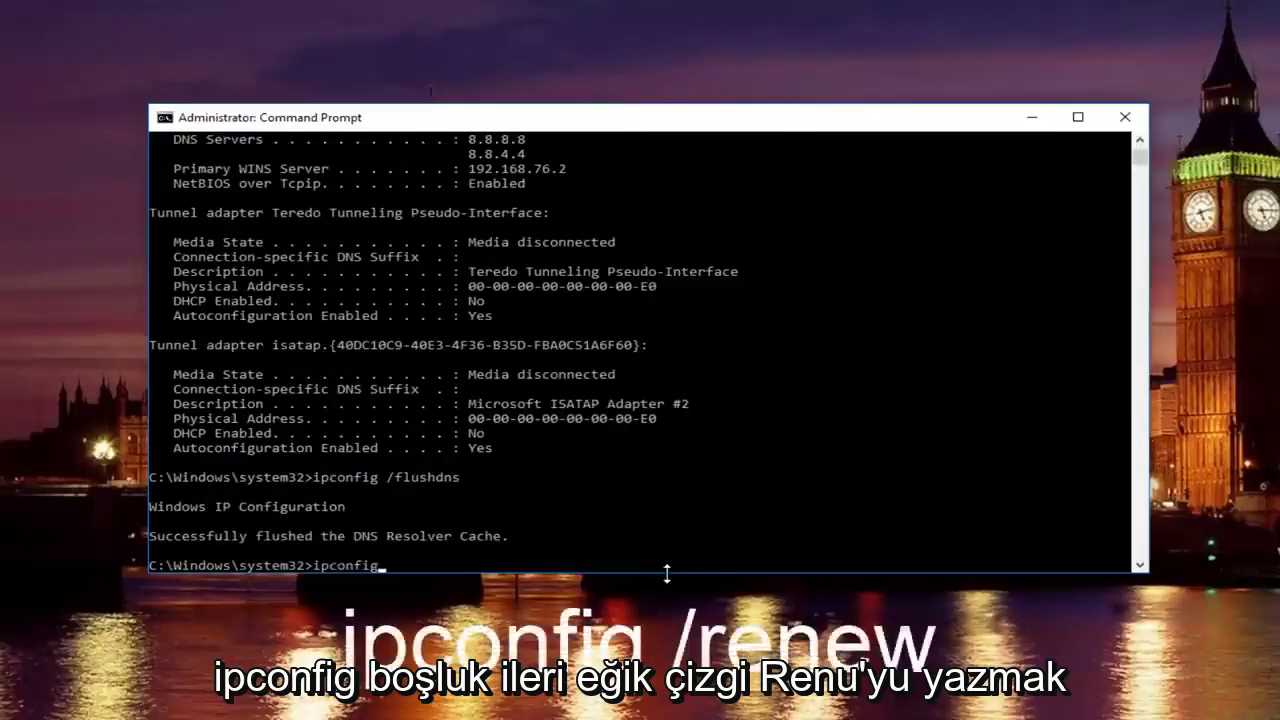
type(" /renew")
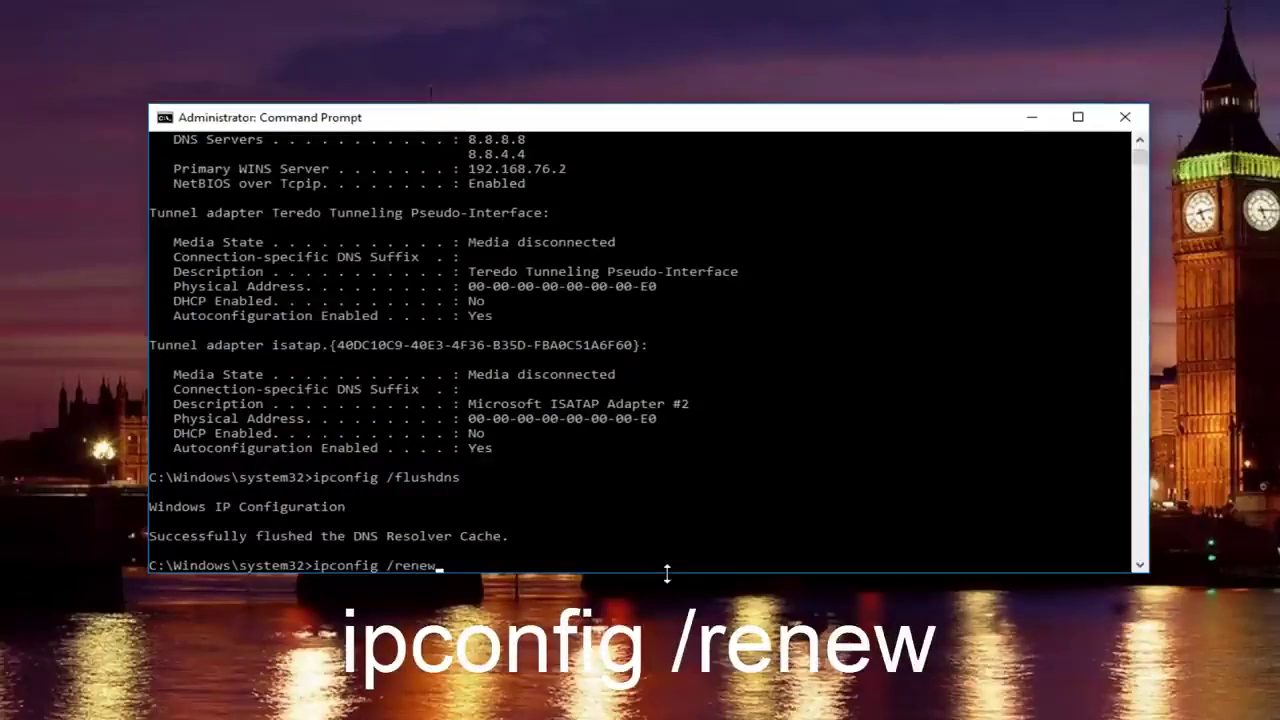
key("Return")
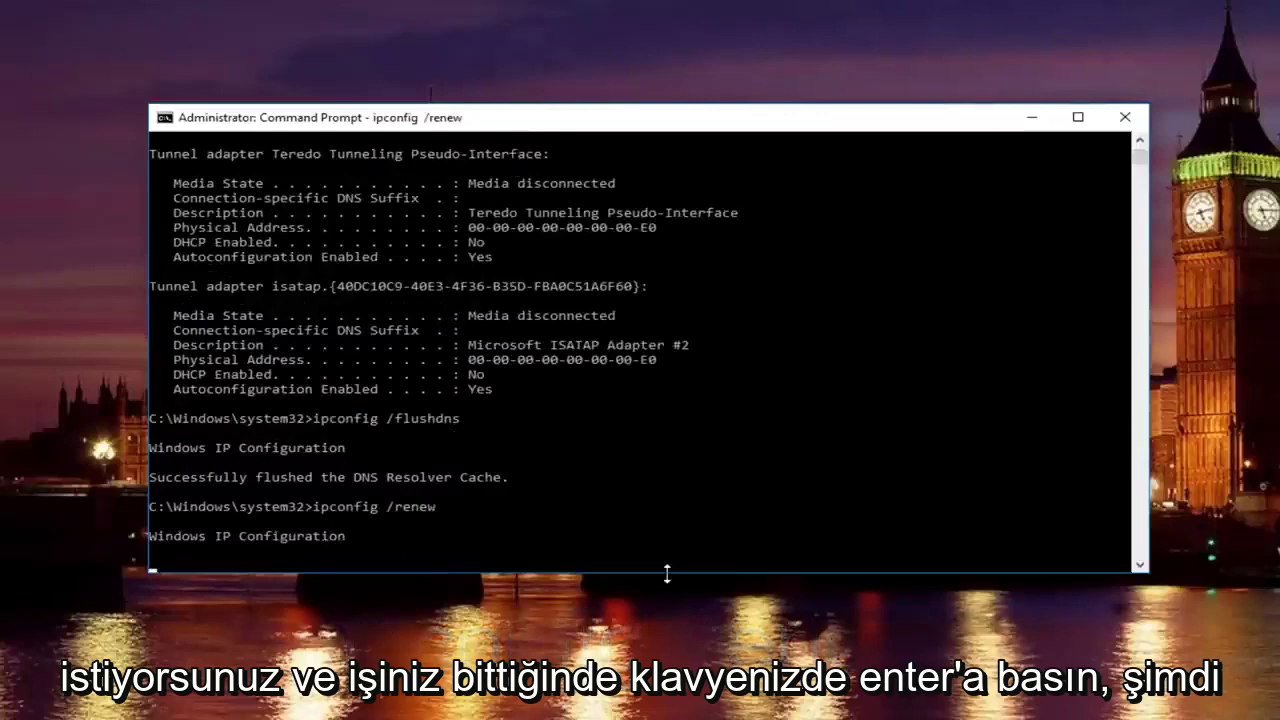
Step: Run netsh int ip set dns to show its help, then reset Winsock with netsh winsock reset
type("ne")
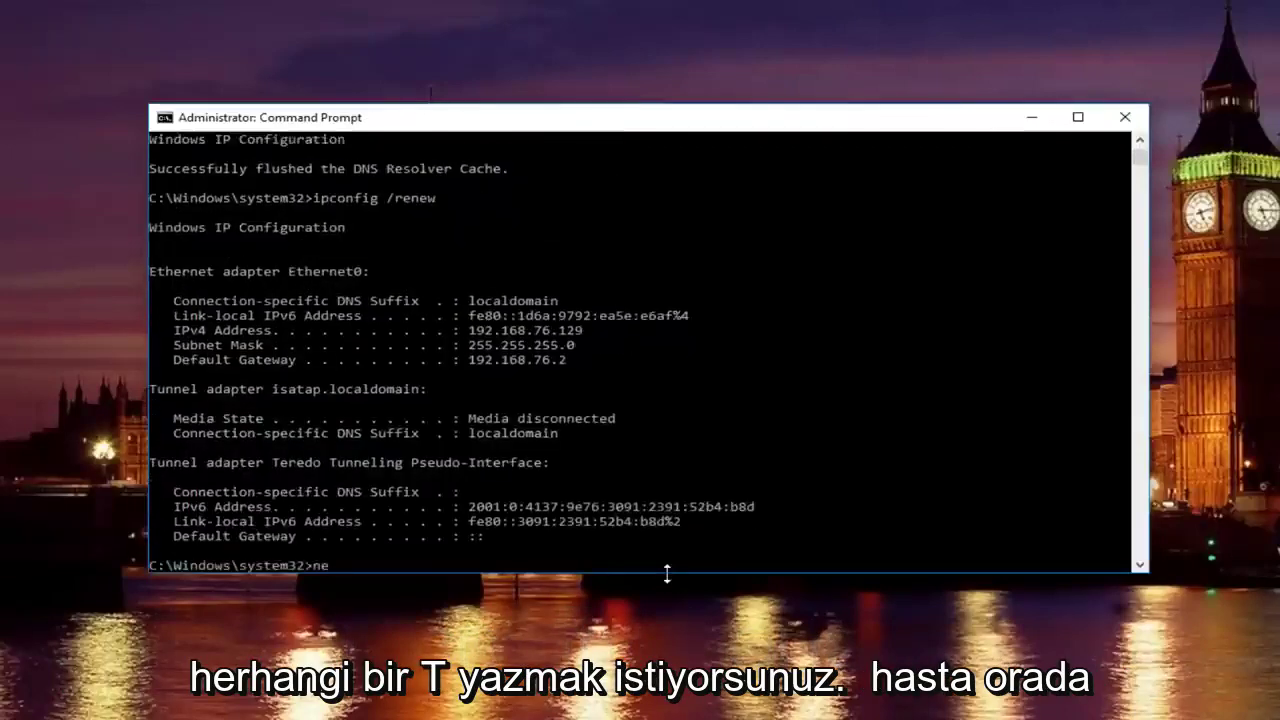
key("BackSpace")
key("BackSpace")
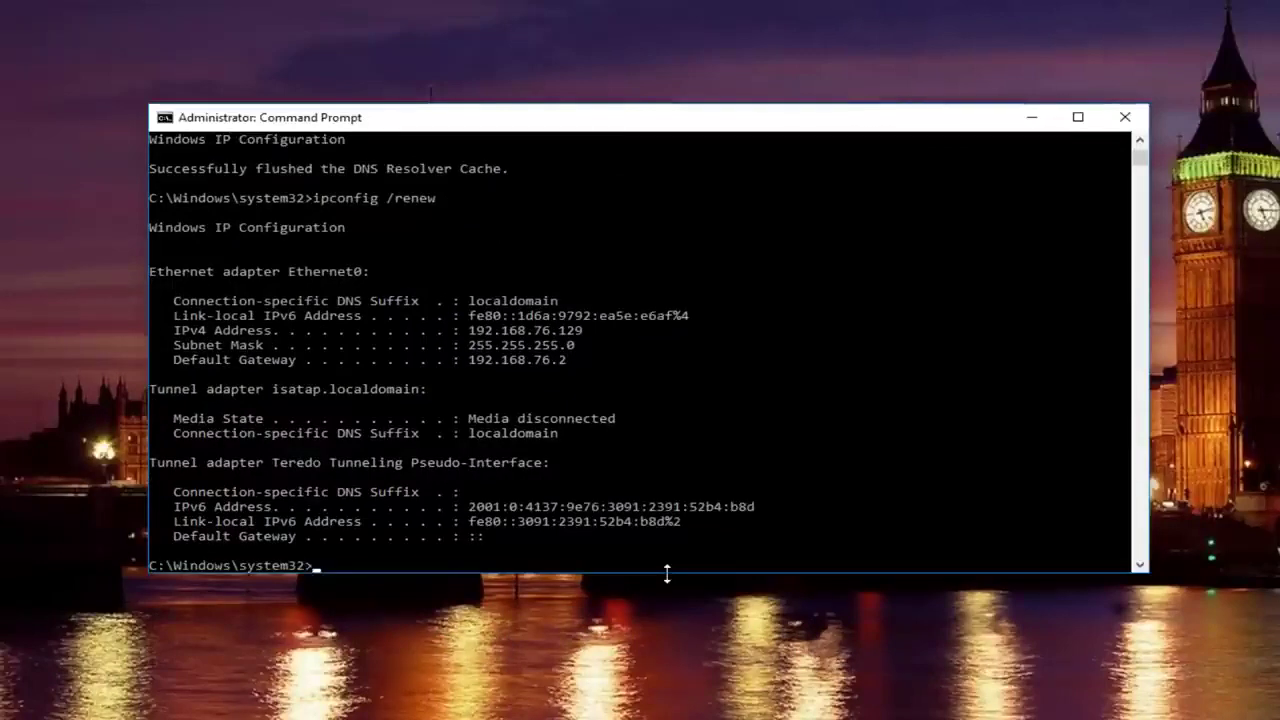
type("ne")
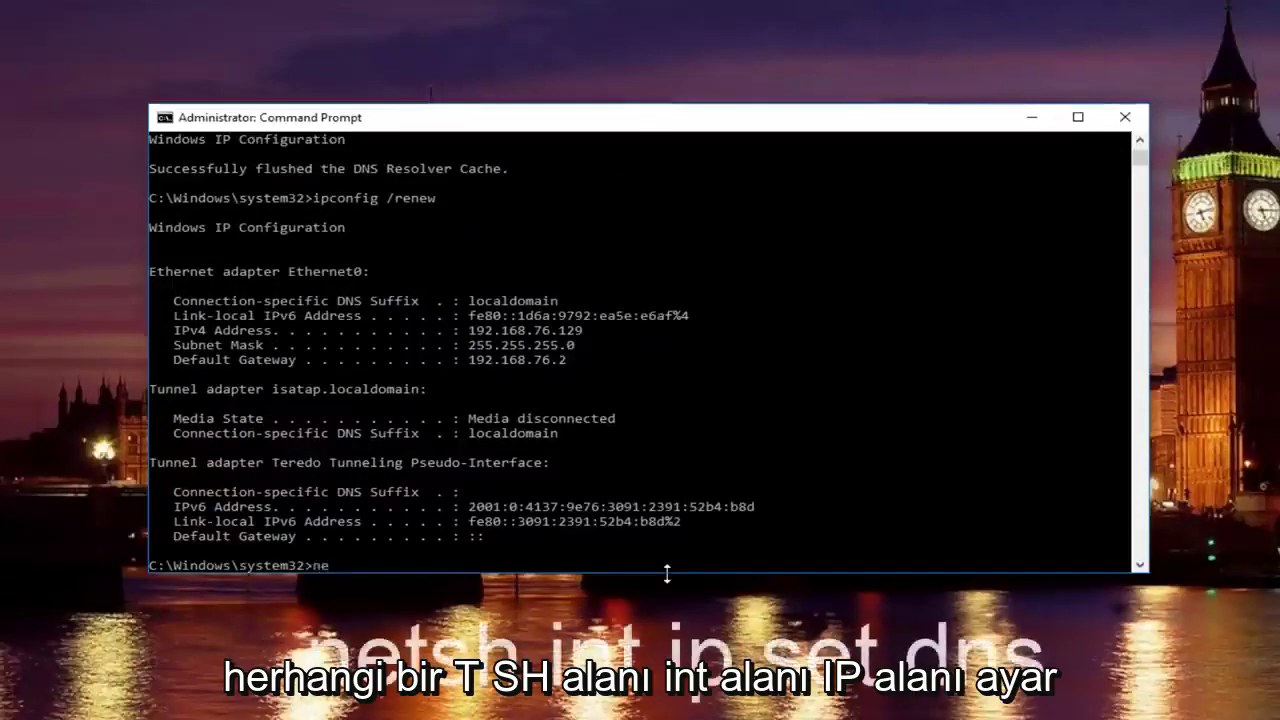
type("tsh")
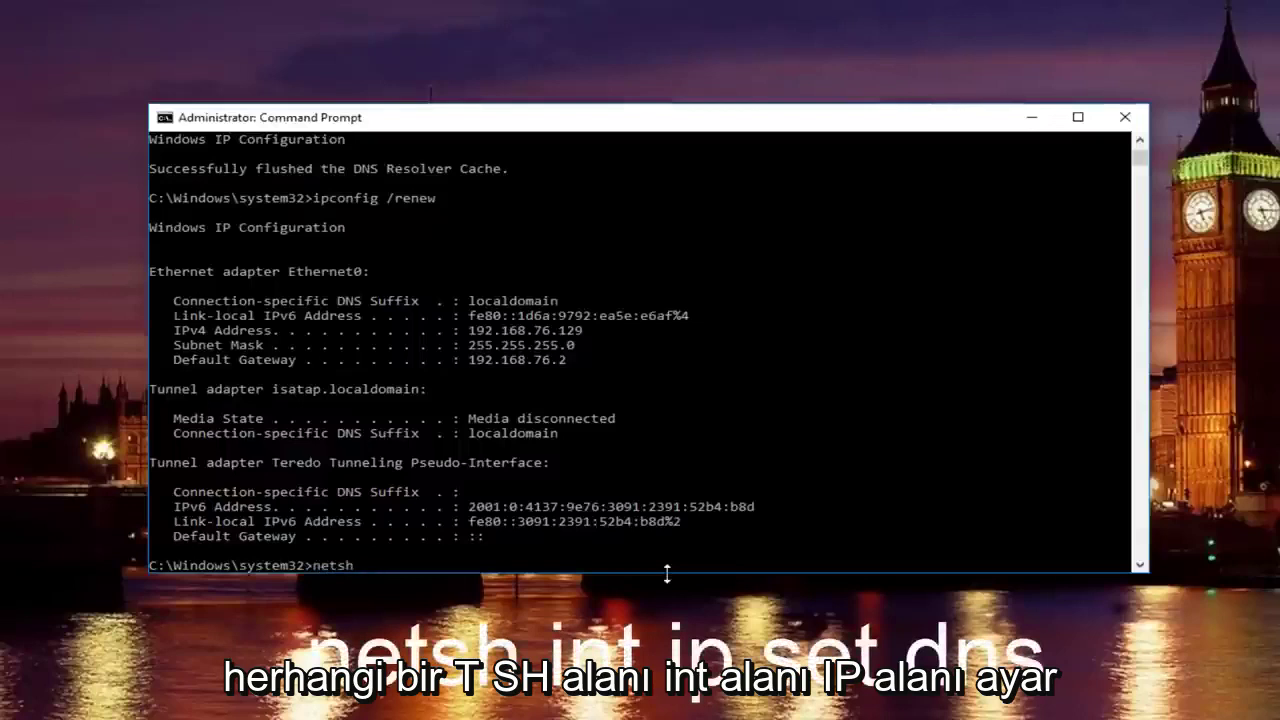
type(" int ip se")
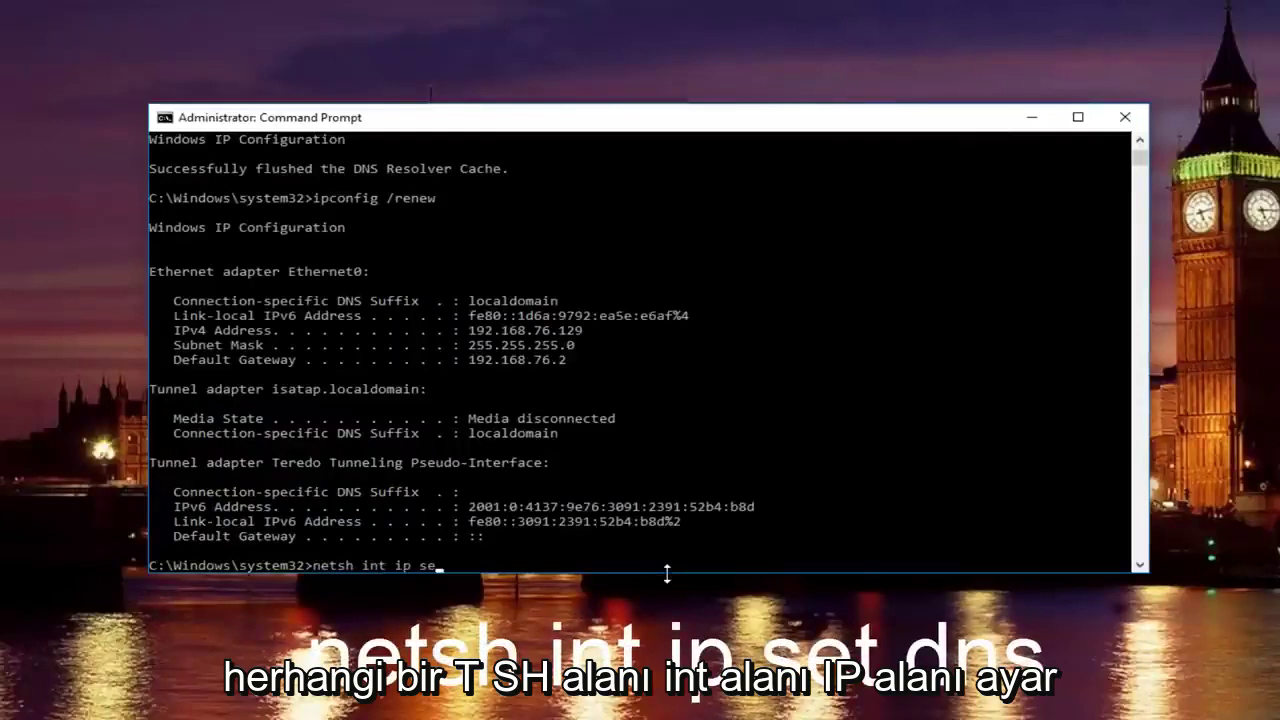
type("t ")
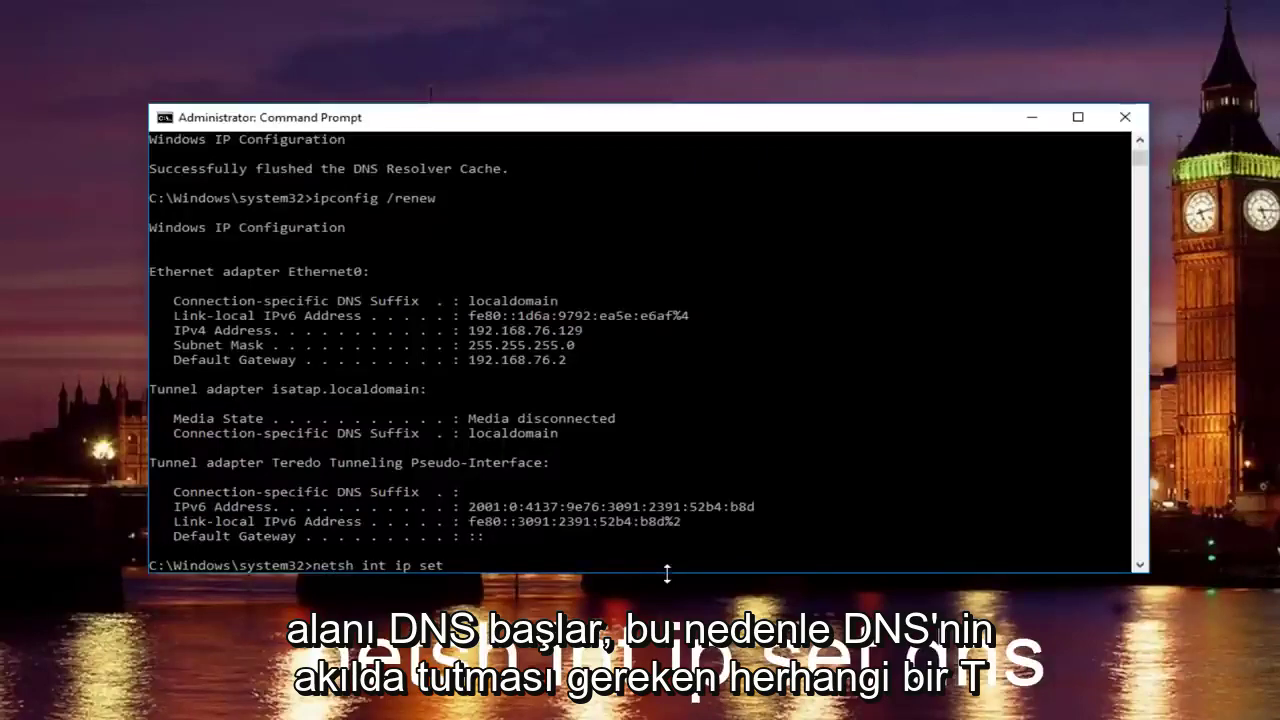
type("dns")
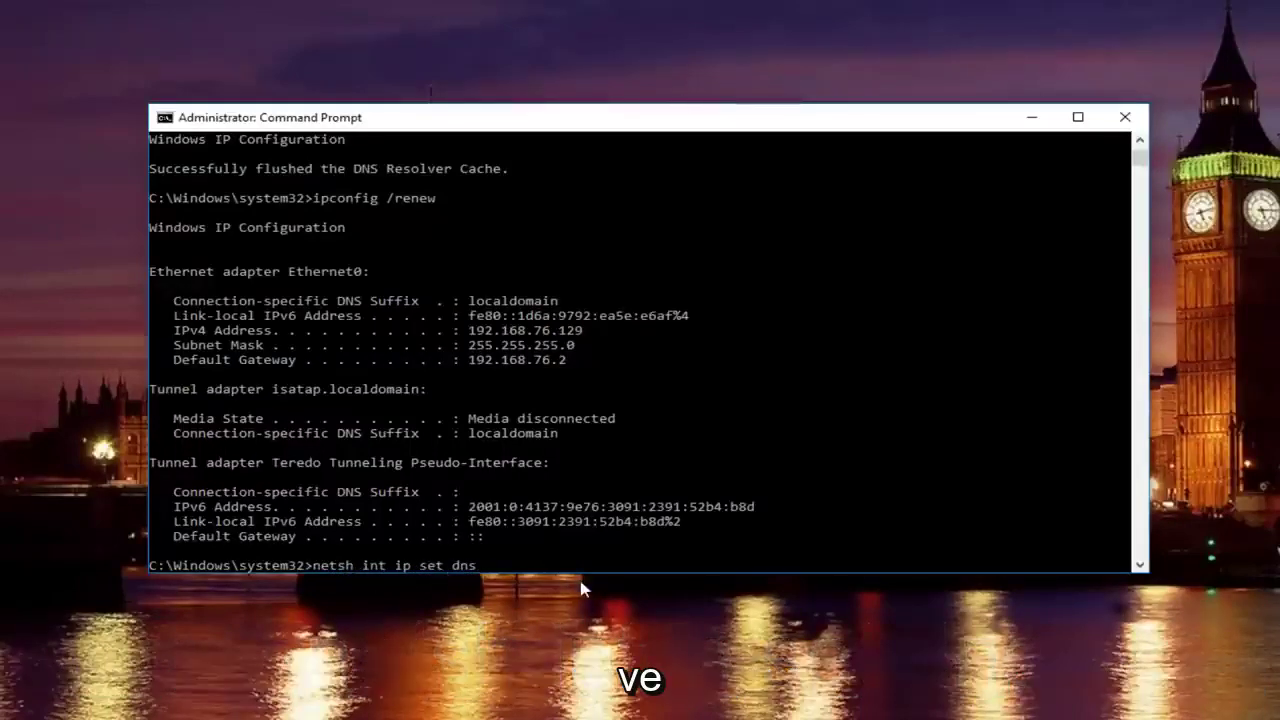
key("Return")
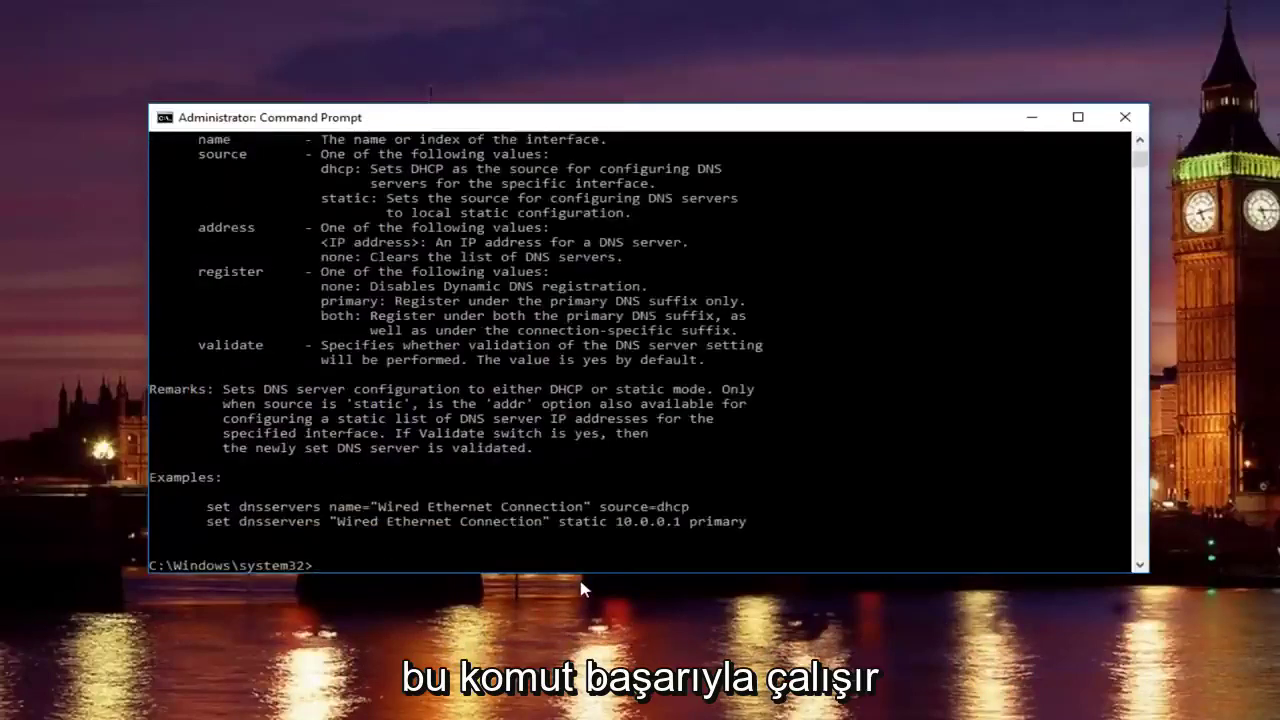
type("nets")
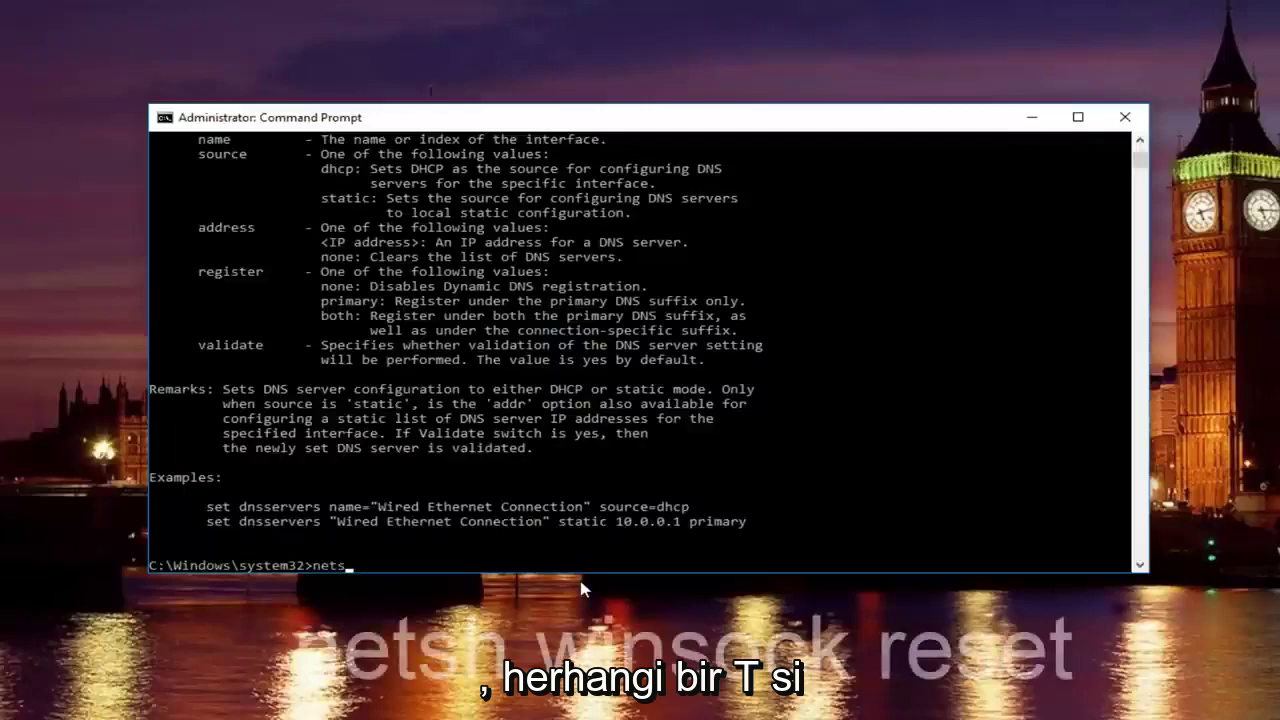
type("h winsoc")
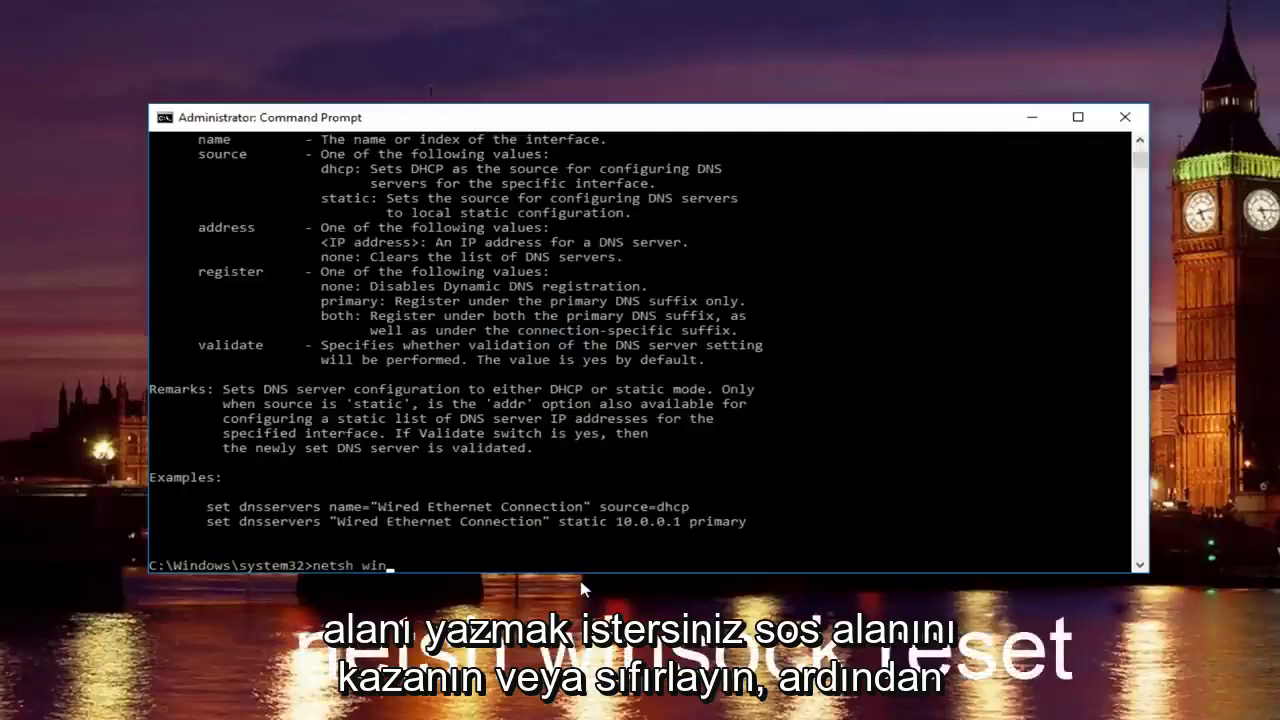
type("k reset")
key("Return")
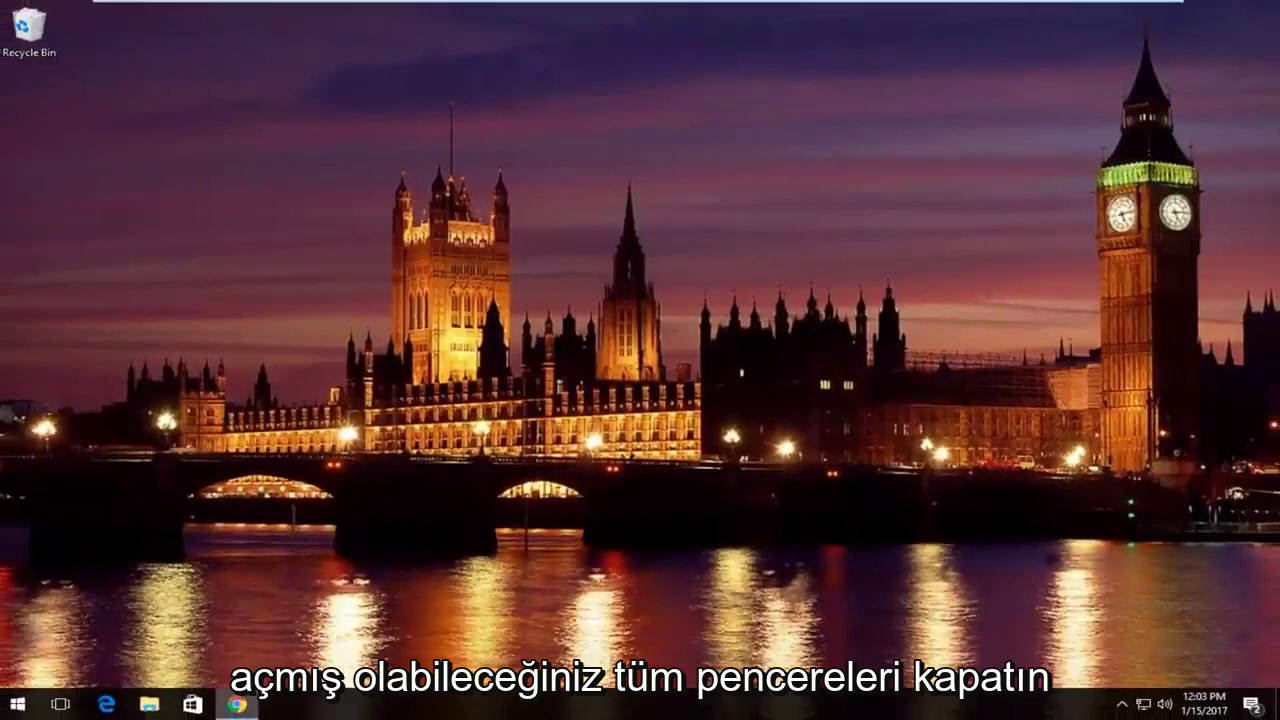
Step: Close the Chrome window and restart the computer from the Start menu's power options
right_click(237, 704)
left_click(200, 663)
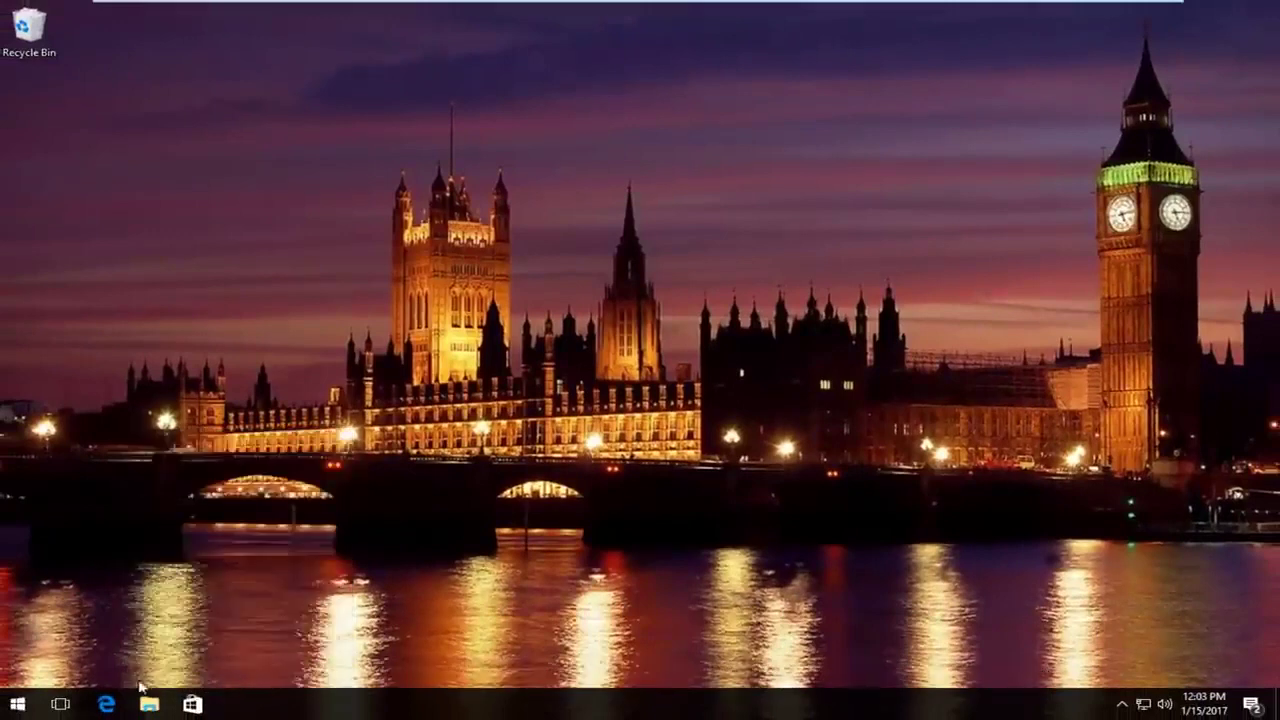
left_click(17, 704)
left_click(18, 668)
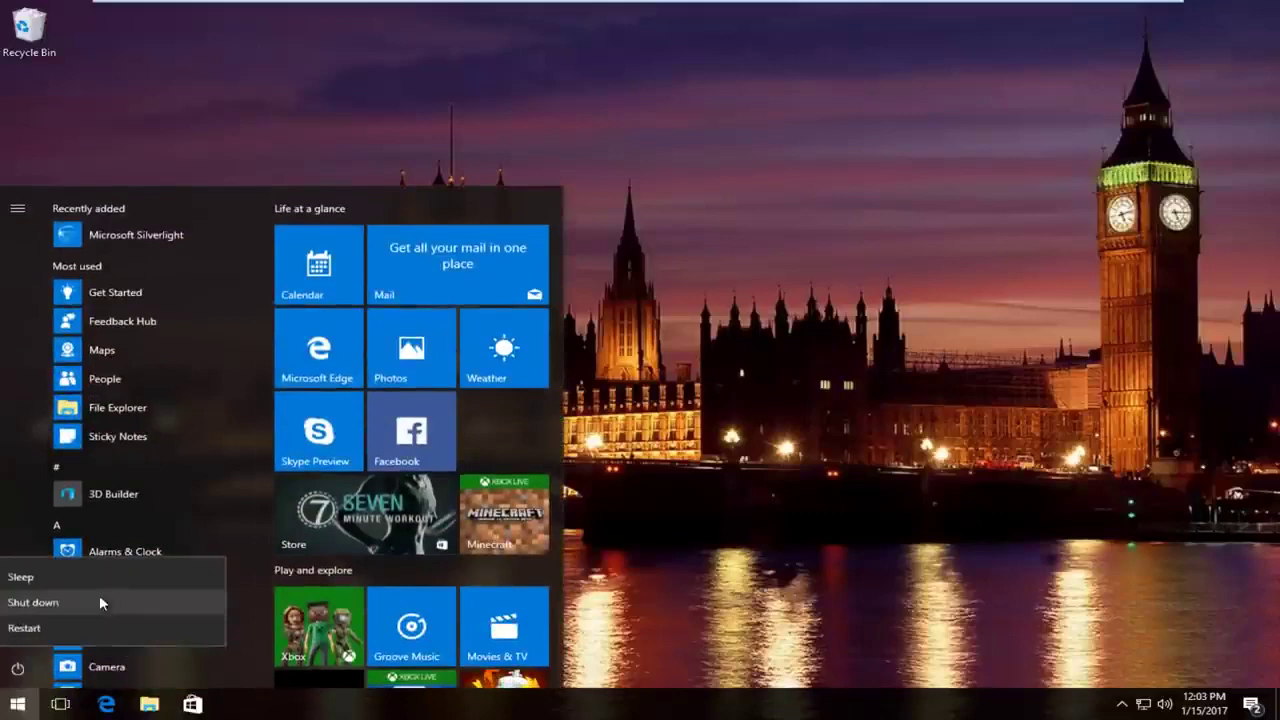
left_click(39, 630)
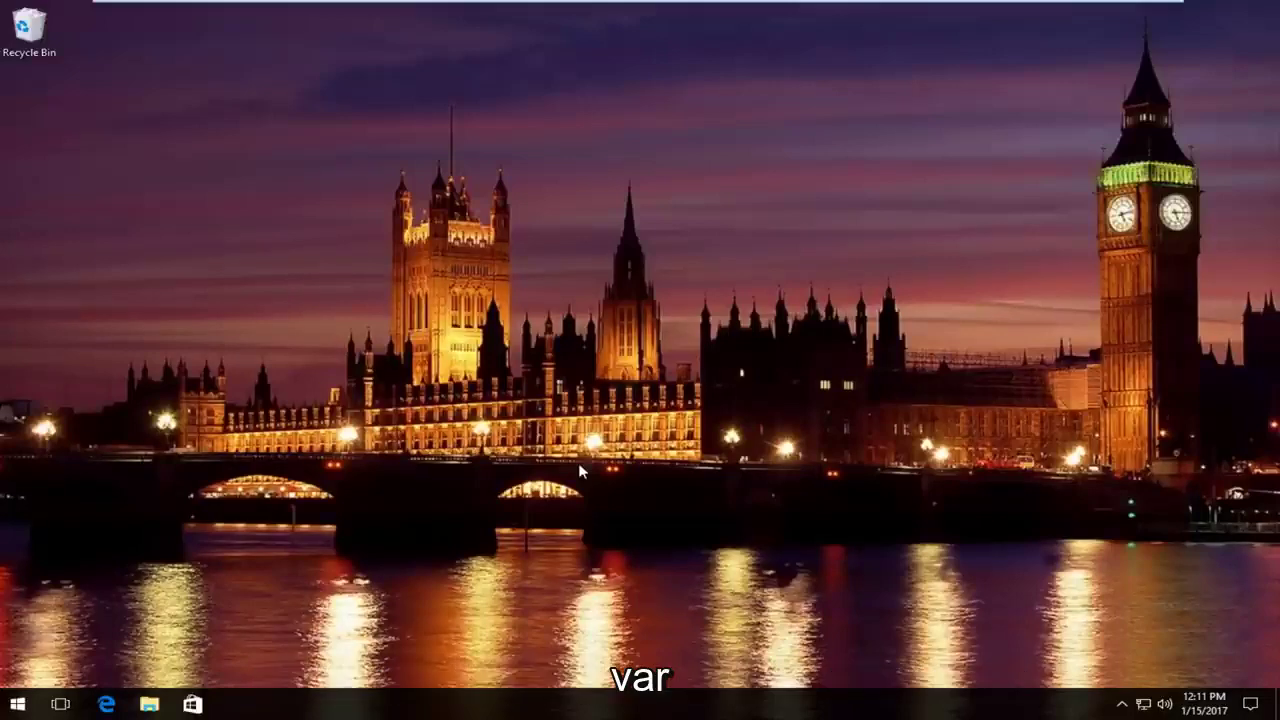
Step: Search the Start menu for 'network and sharing center'
left_click(24, 704)
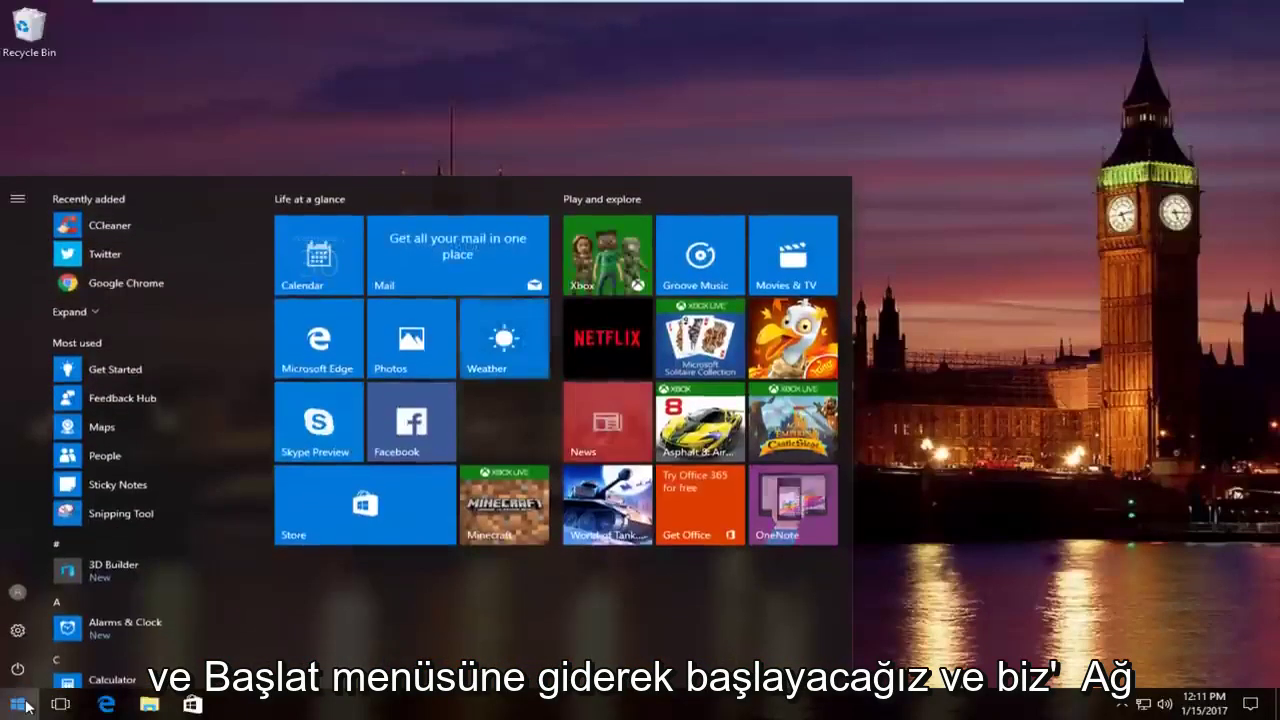
type("network a")
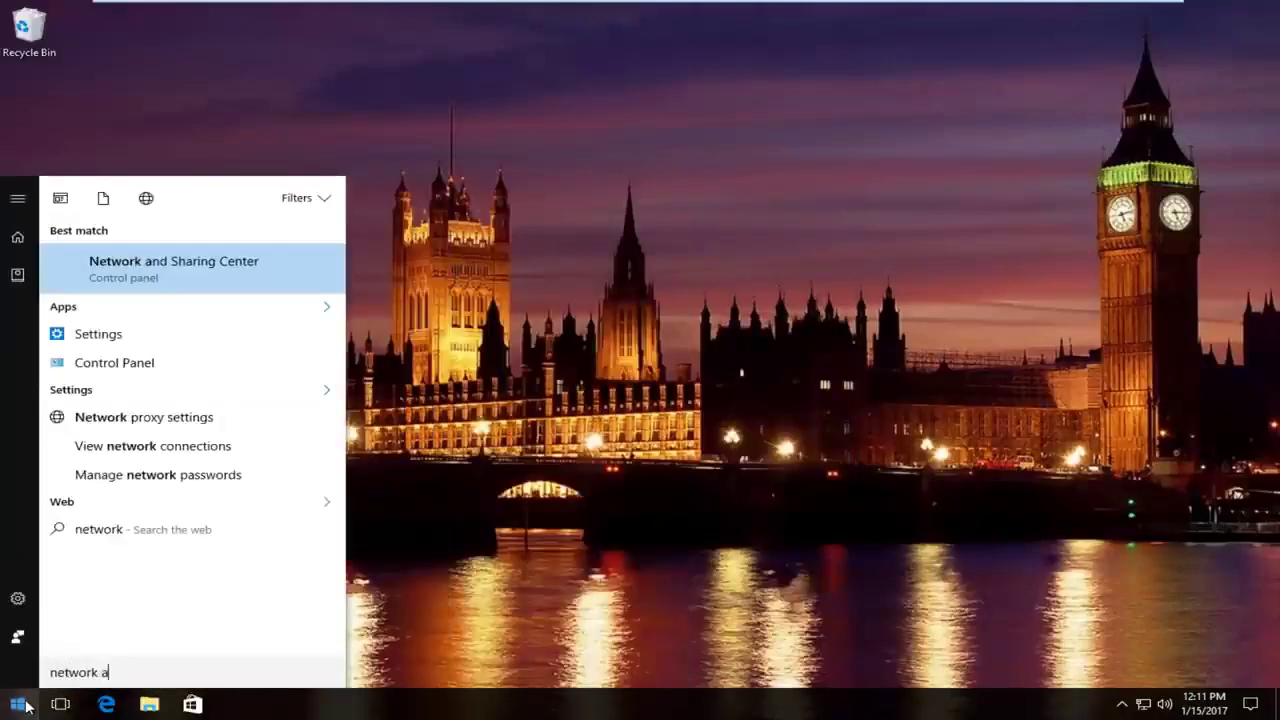
type("nd sharing center")
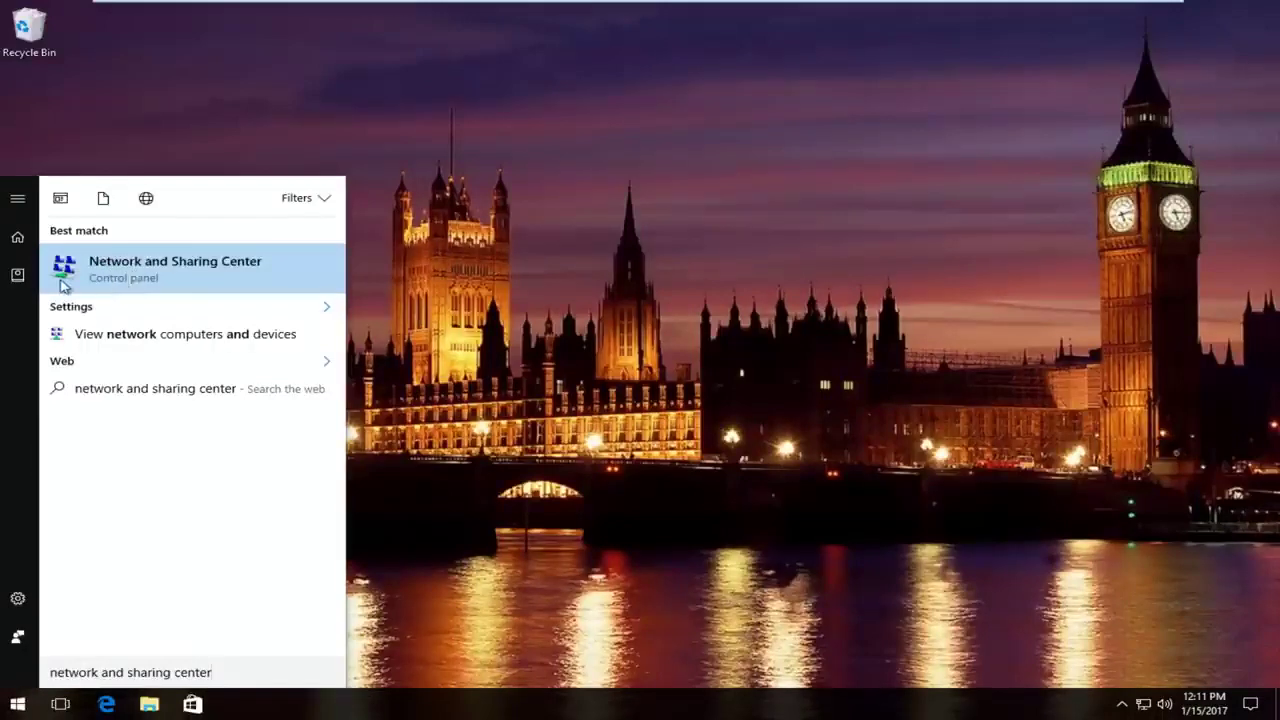
Step: Go from Network and Sharing Center to the adapter settings and bring up Ethernet0's options
left_click(136, 272)
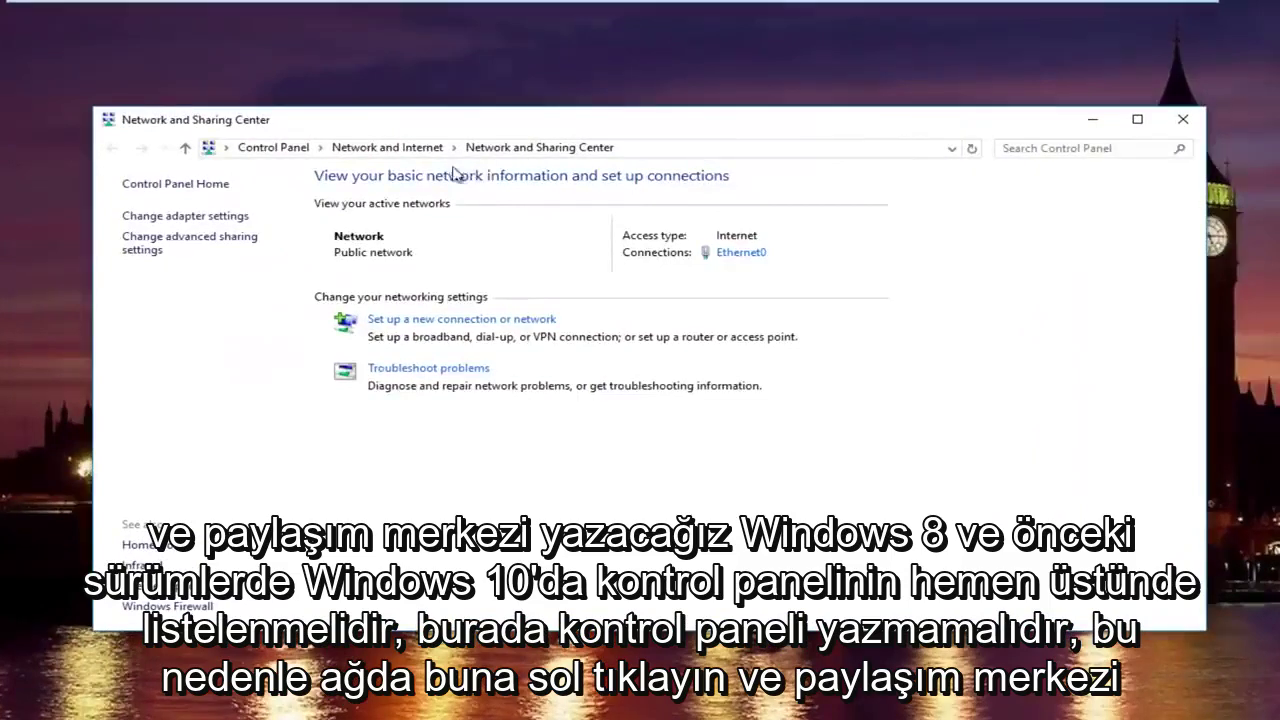
left_click(190, 215)
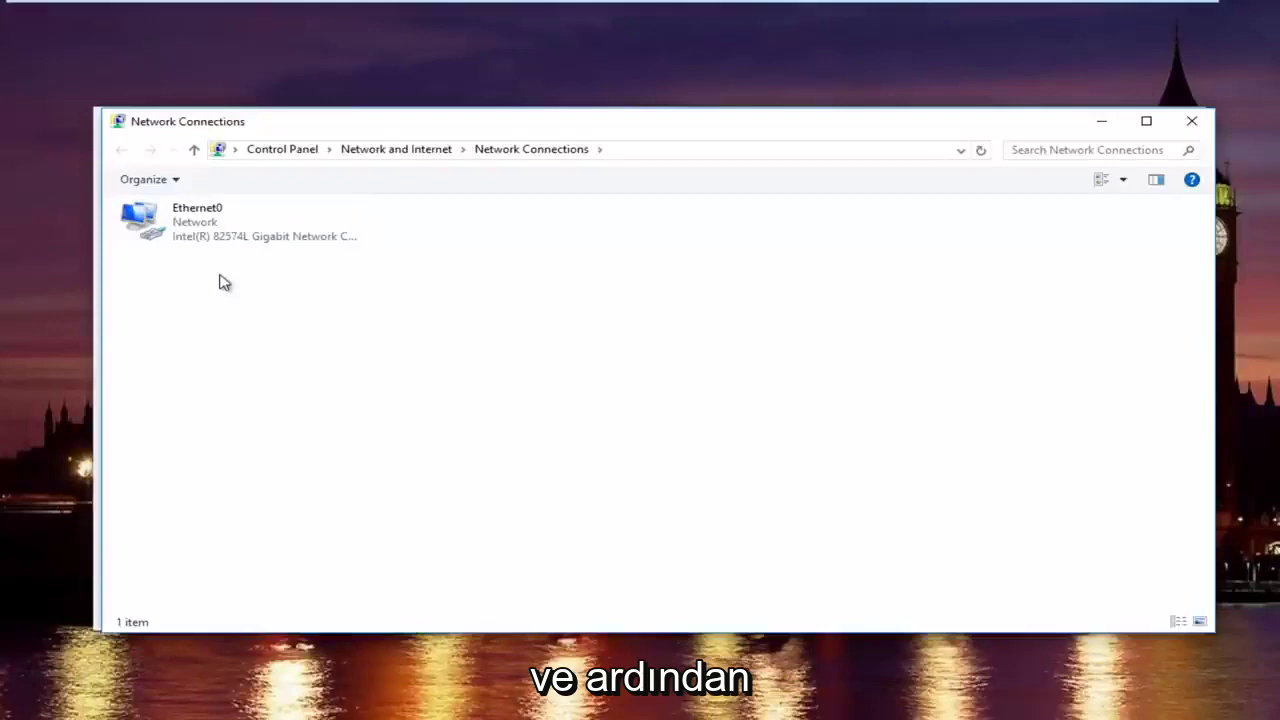
right_click(207, 246)
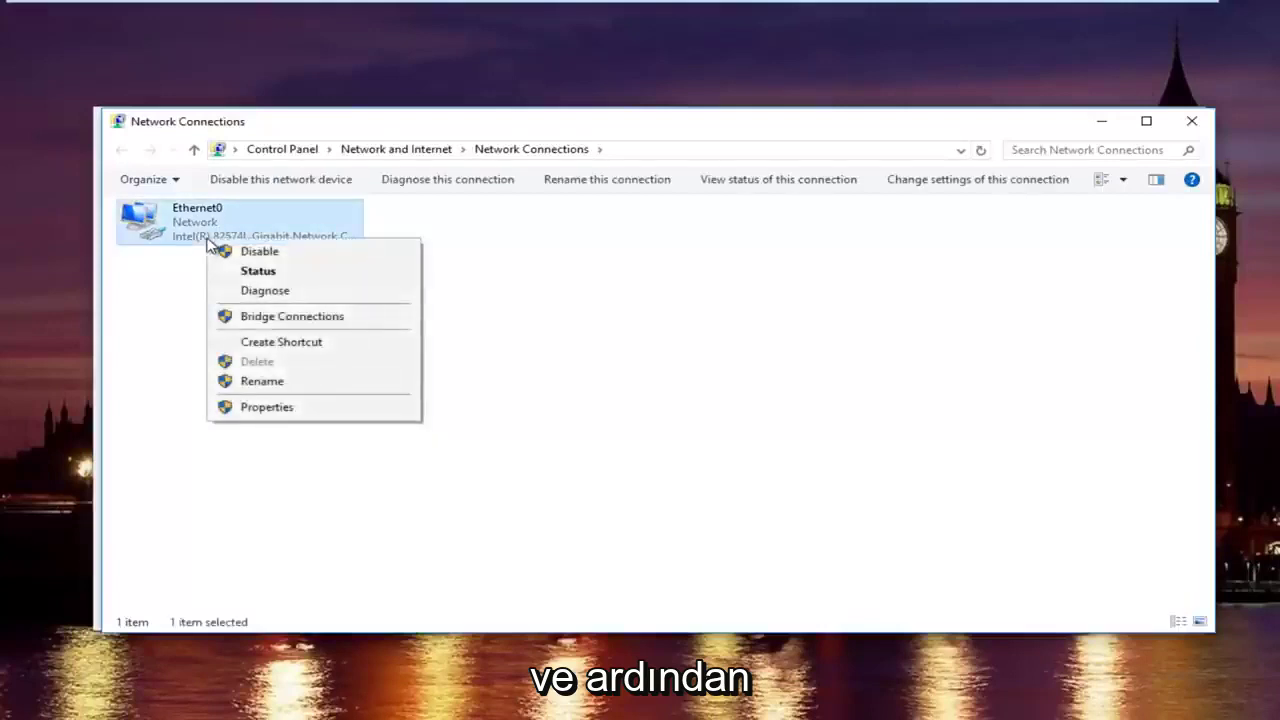
Step: Open Ethernet0's Properties and then its Internet Protocol Version 4 (TCP/IPv4) properties
left_click(268, 411)
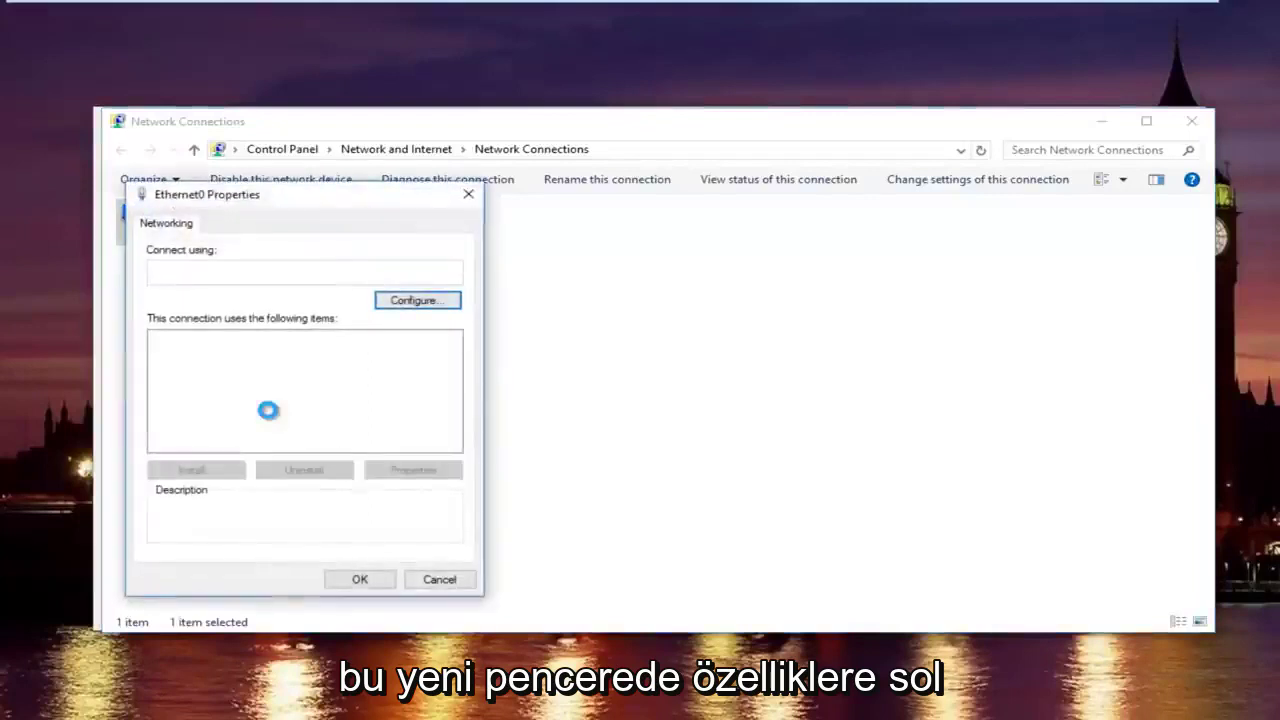
left_click_drag(280, 203, 522, 182)
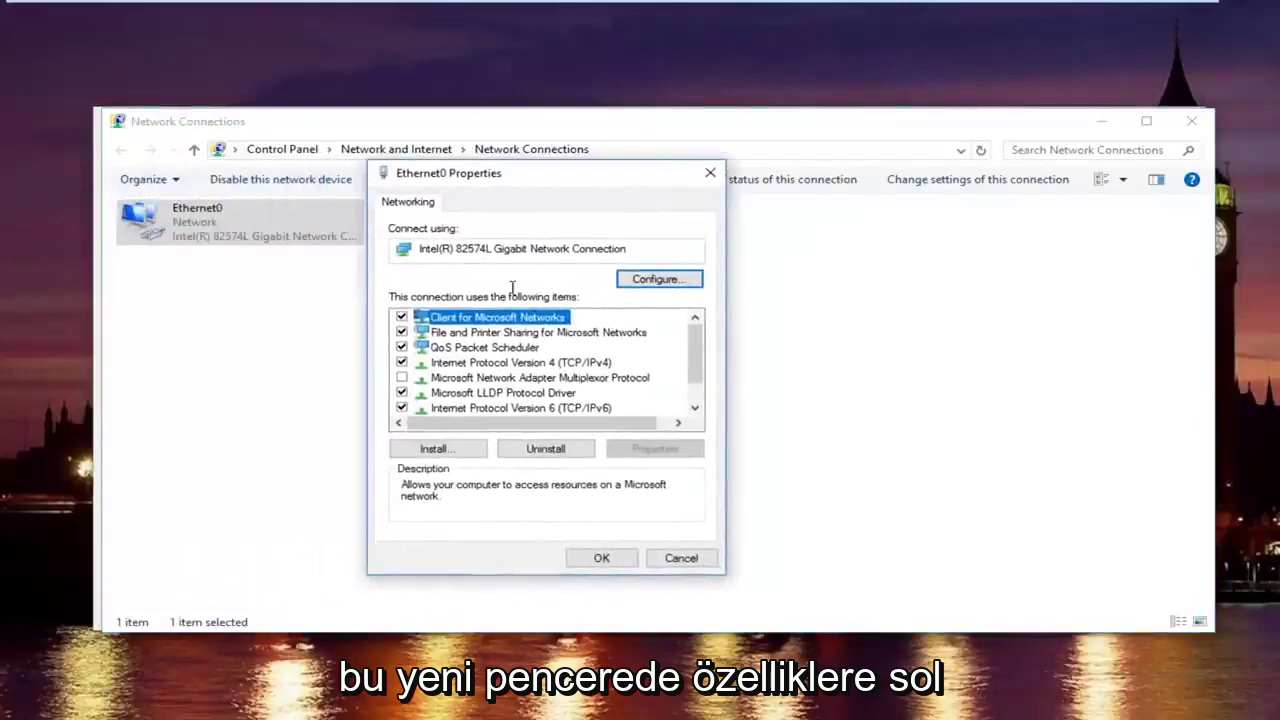
left_click(470, 366)
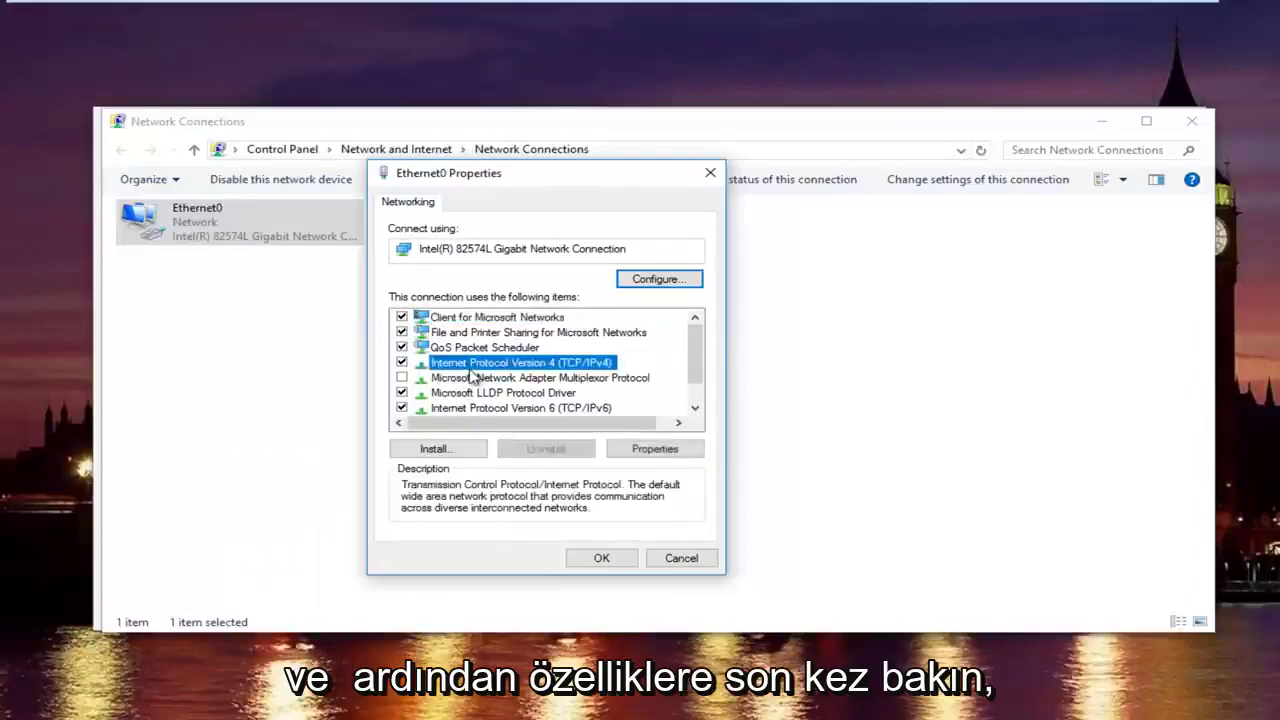
left_click(636, 450)
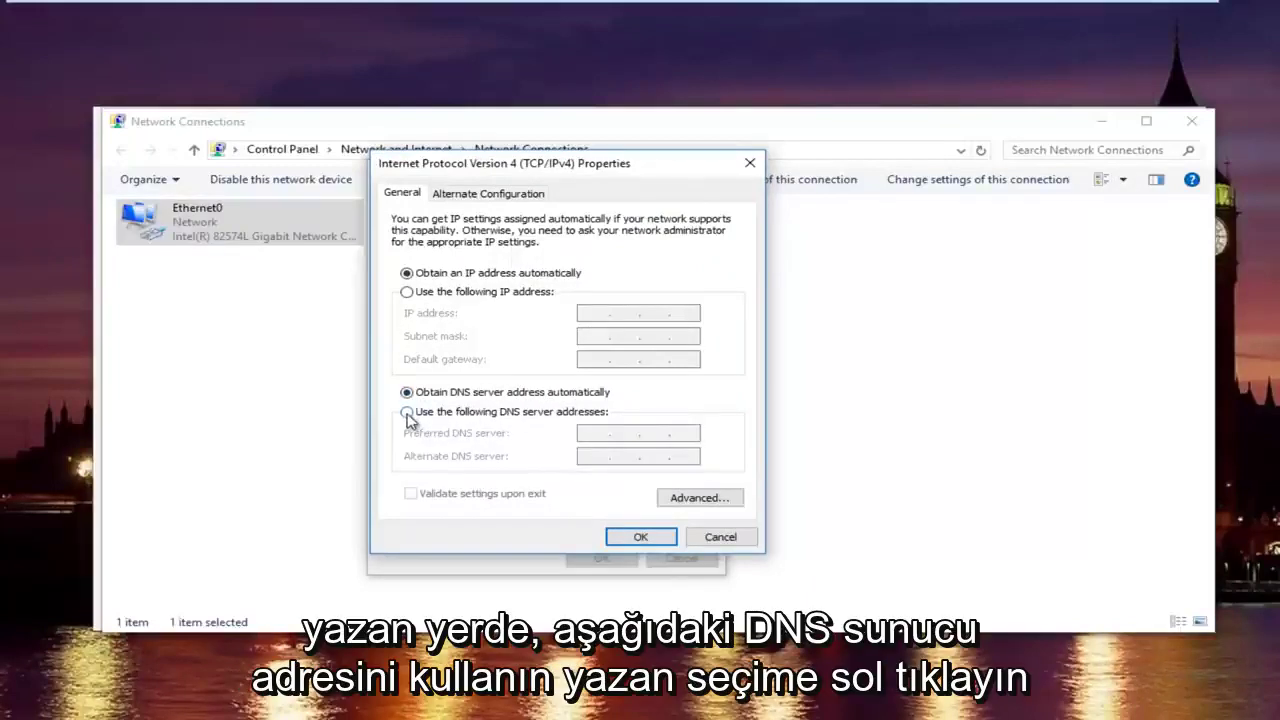
Step: Use manual DNS servers 8.8.8.8 and 8.8.4.4 for Ethernet0 and confirm with OK
left_click(407, 412)
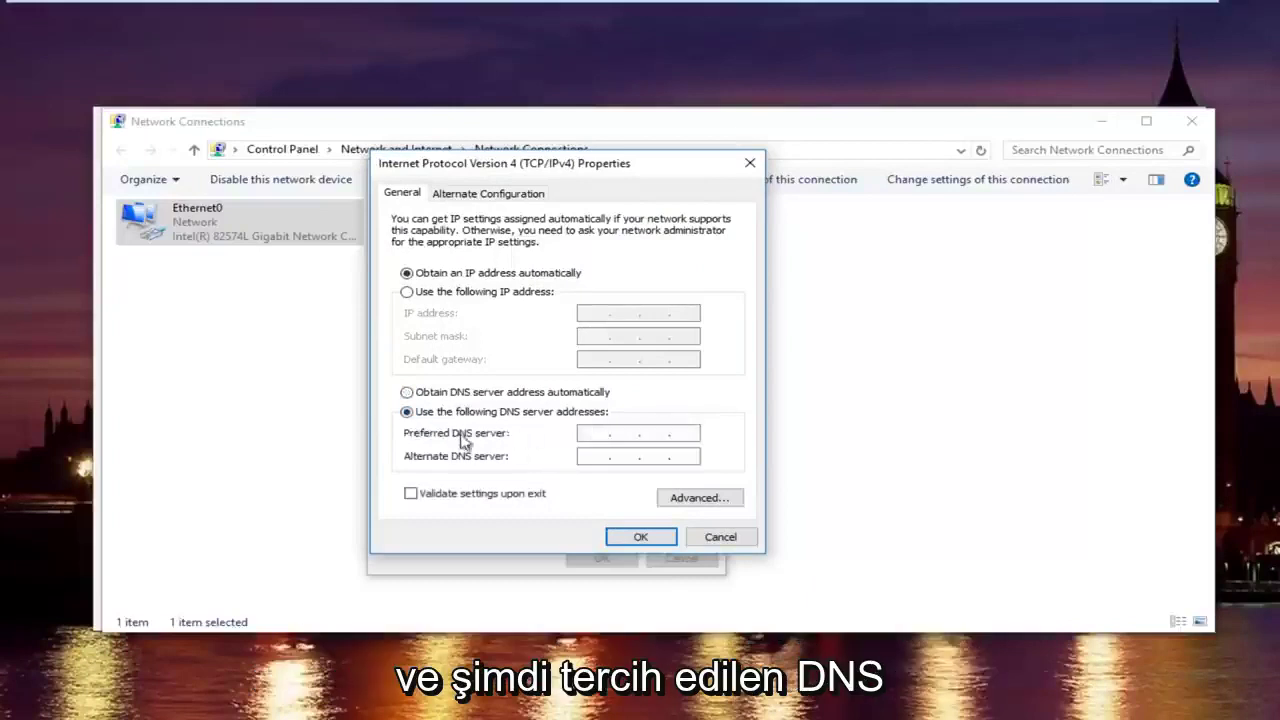
left_click(580, 439)
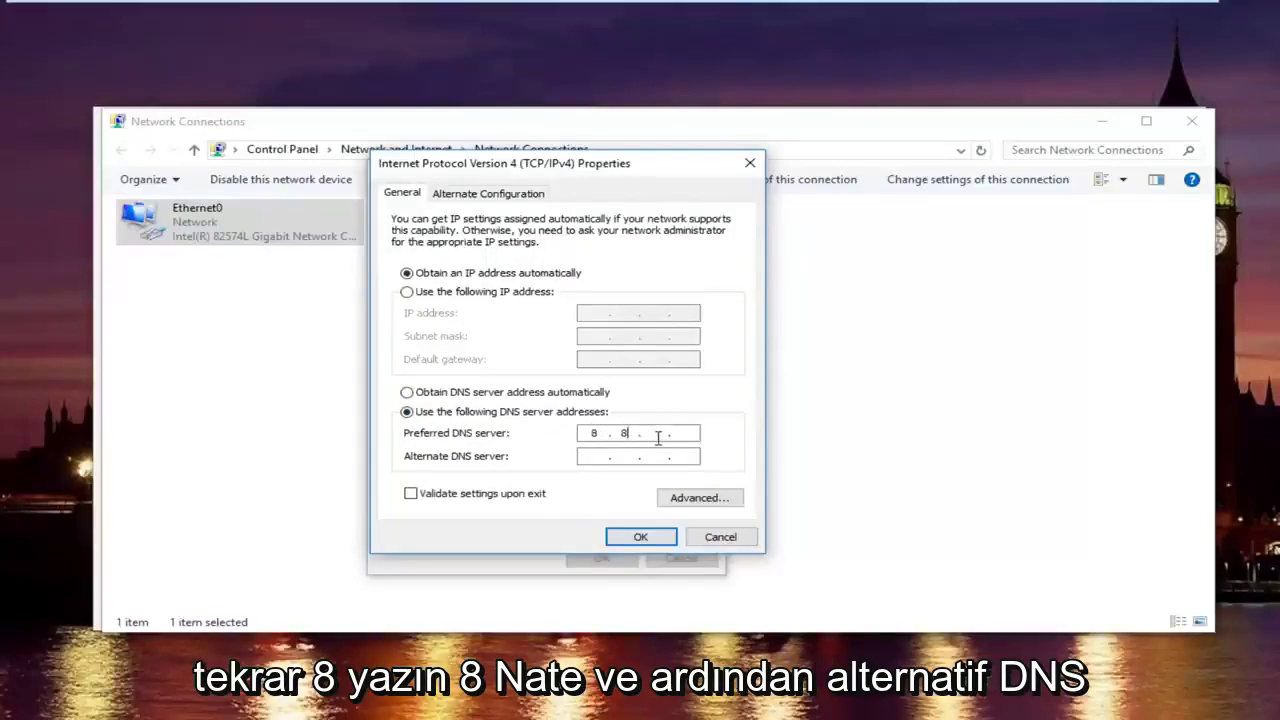
type("8.8.8.8")
left_click(596, 459)
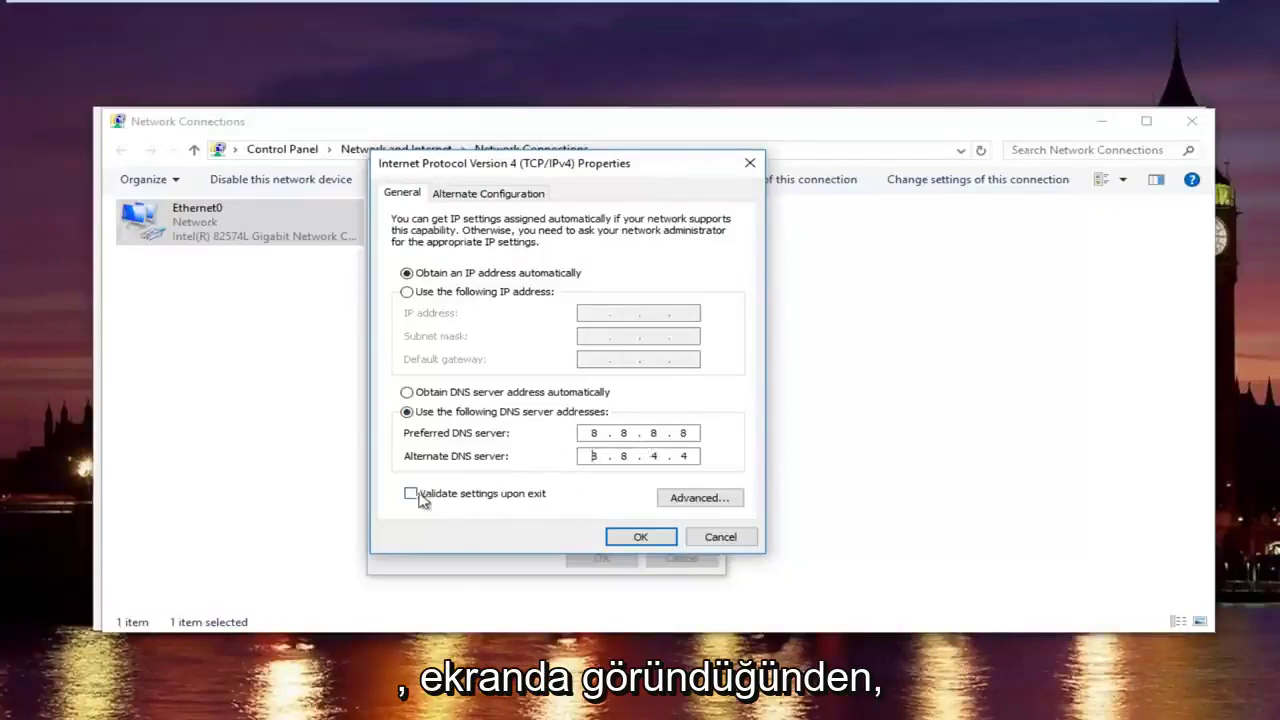
left_click(638, 537)
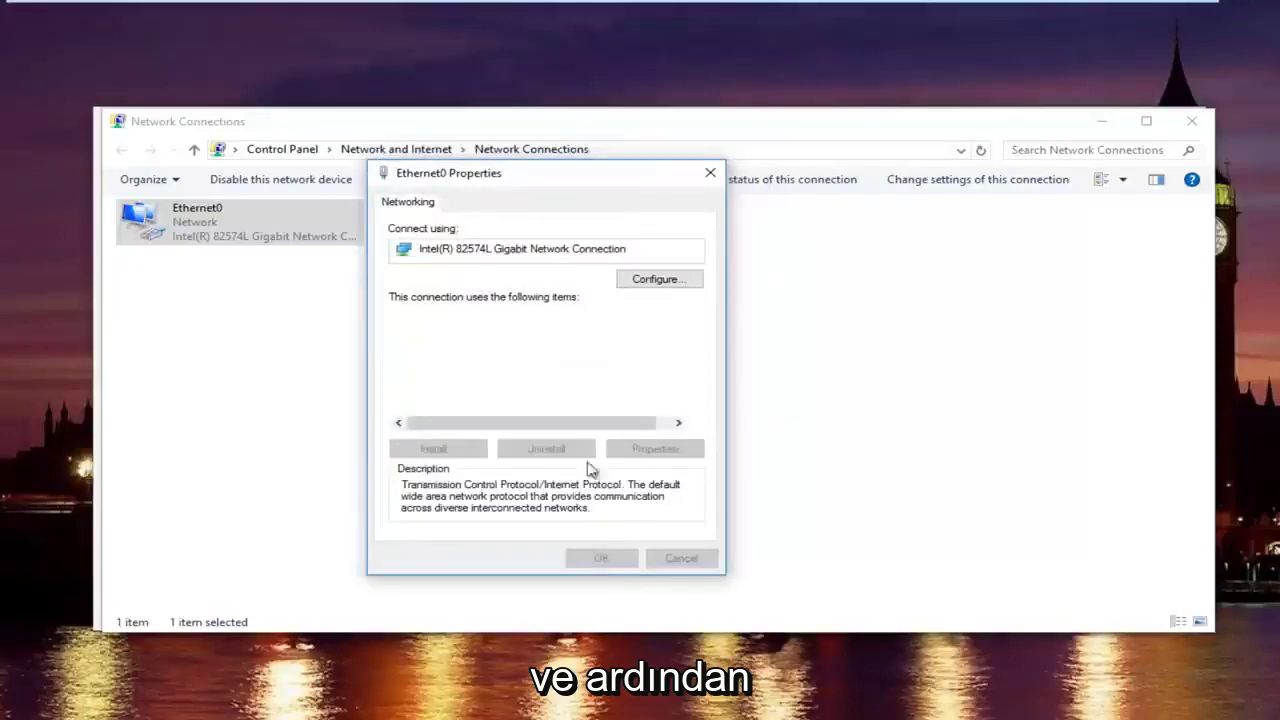
Step: Close Ethernet0 Properties to apply the changes and let Network Diagnostics finish scanning
left_click(710, 176)
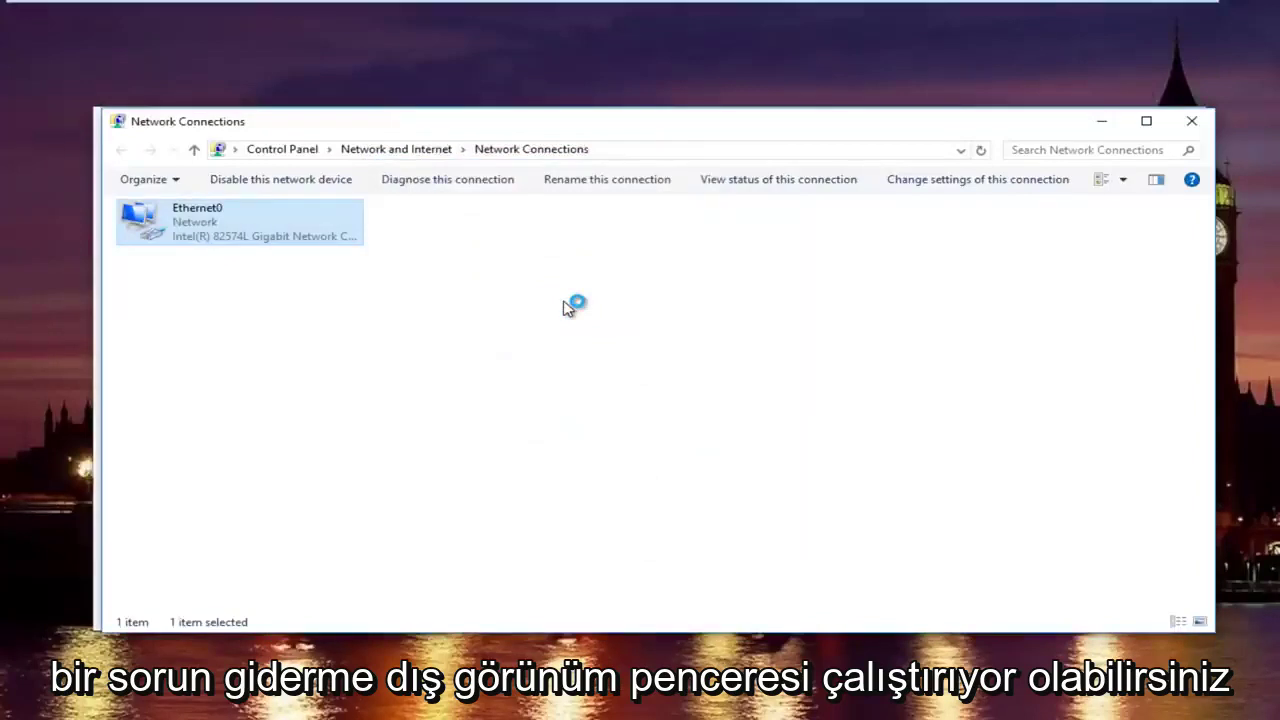
left_click(496, 690)
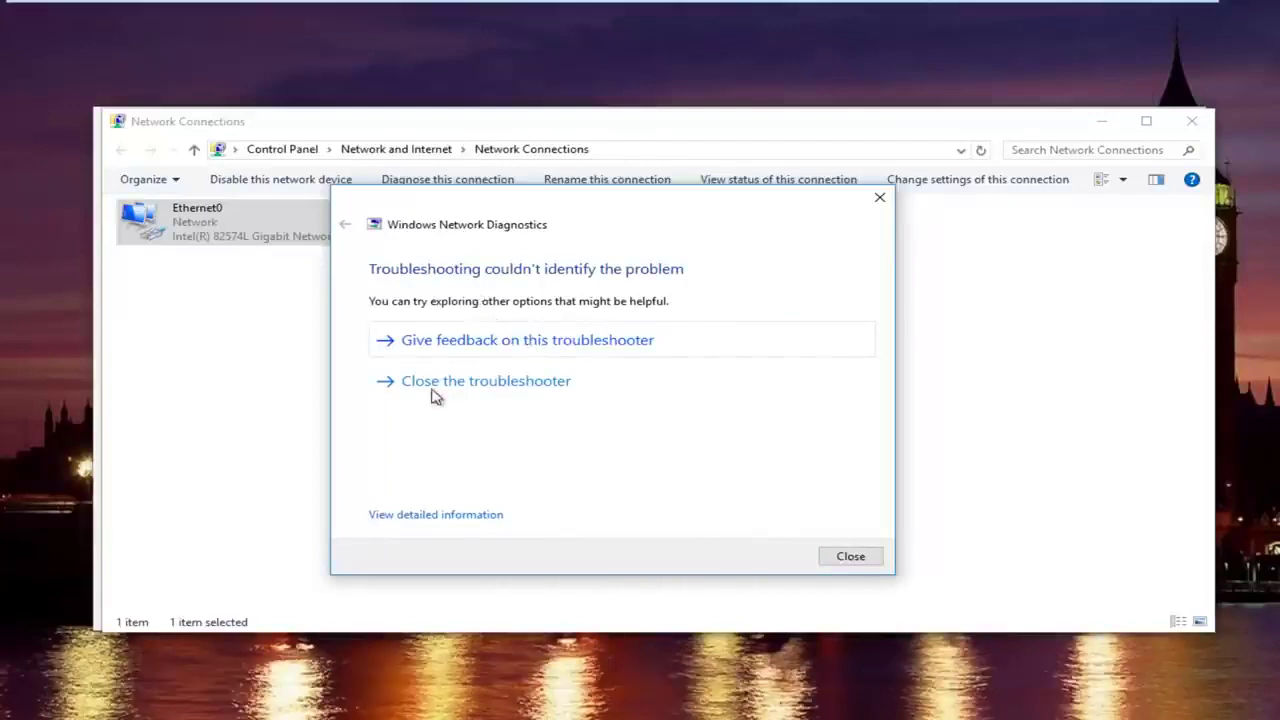
Step: Read the detailed troubleshooting report and its detection details, then close the troubleshooter
left_click(437, 516)
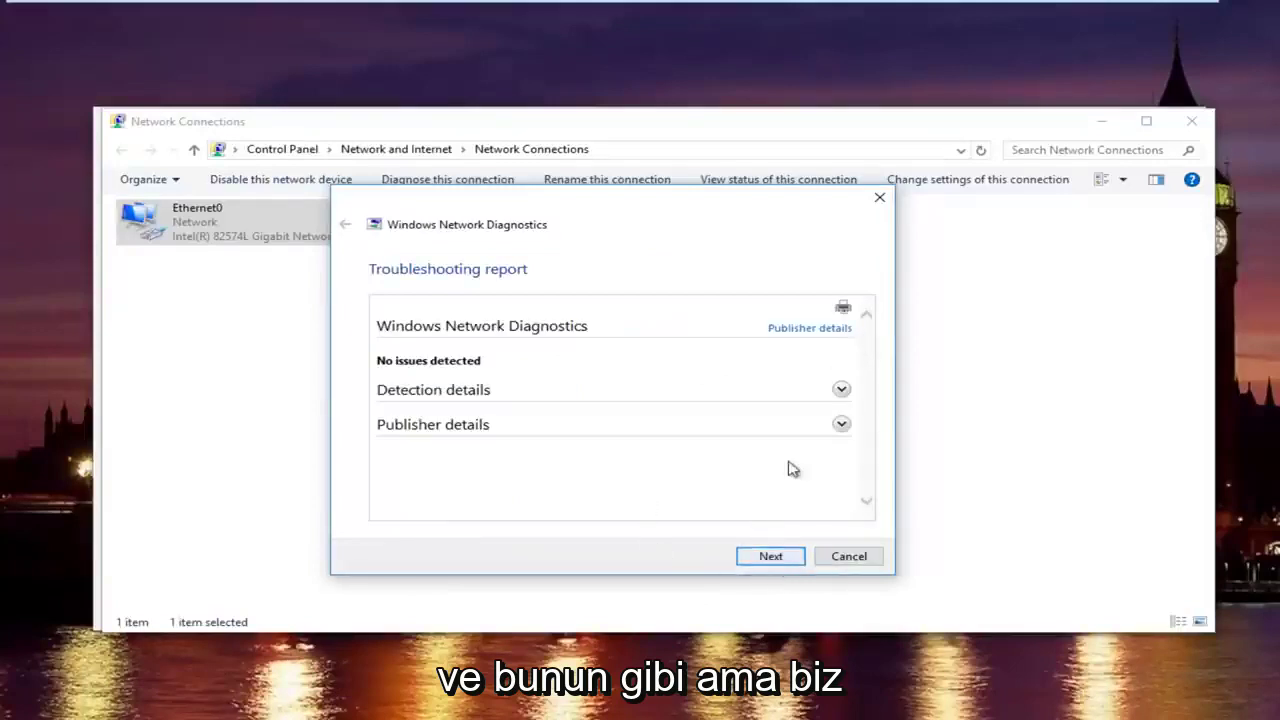
left_click(838, 392)
scroll(820, 436, "down", 2)
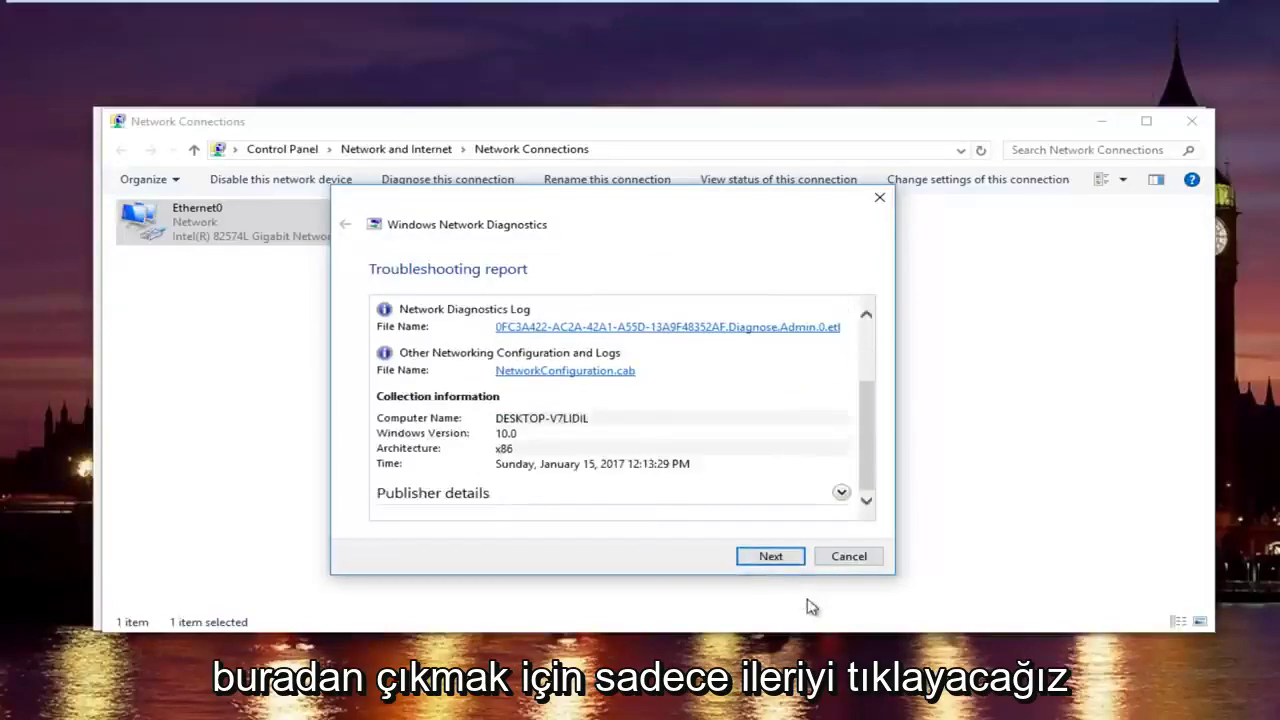
left_click(780, 557)
left_click(852, 556)
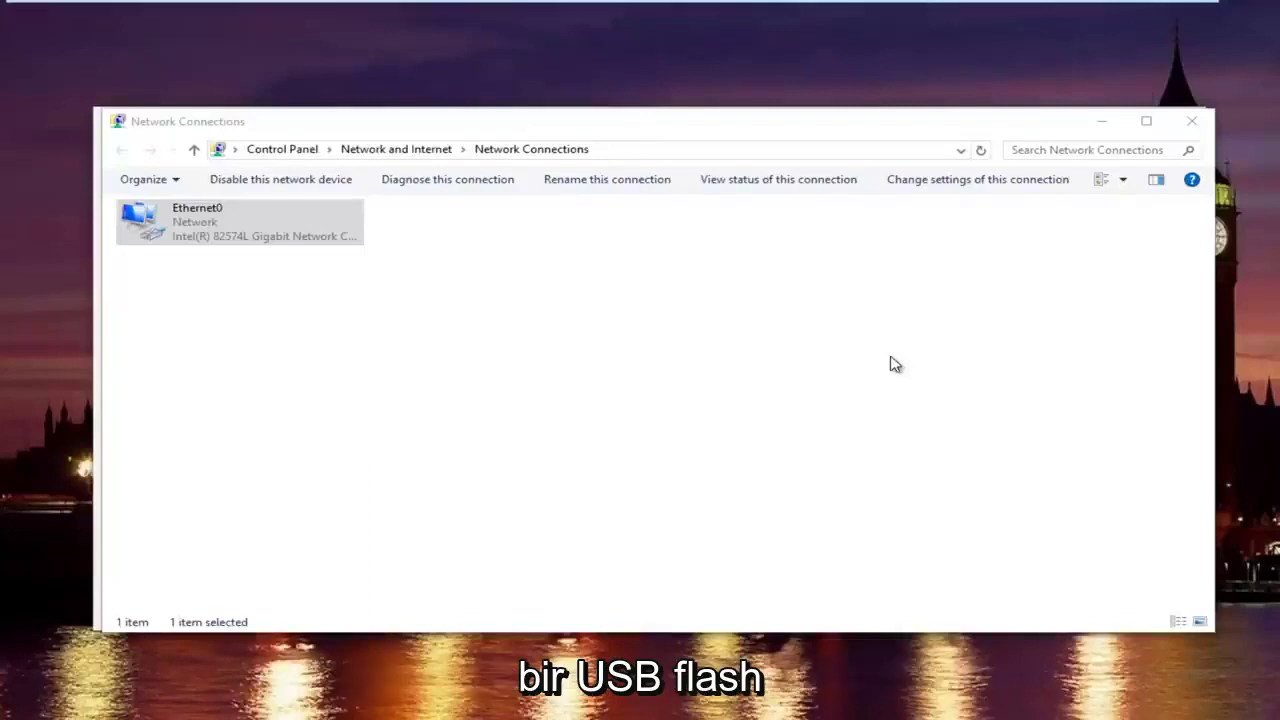
Step: Close the Network Connections window
left_click(1190, 123)
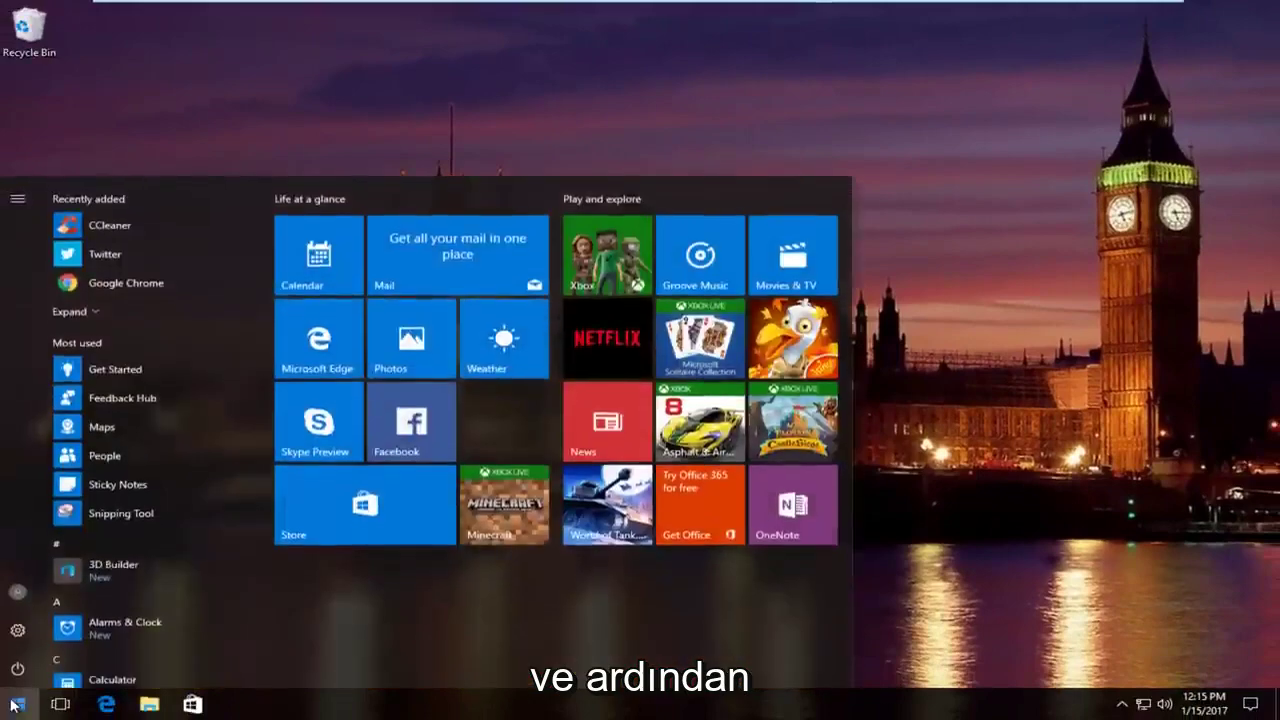
Step: Search Start for 'device manager' and launch Device Manager from the results
type("de")
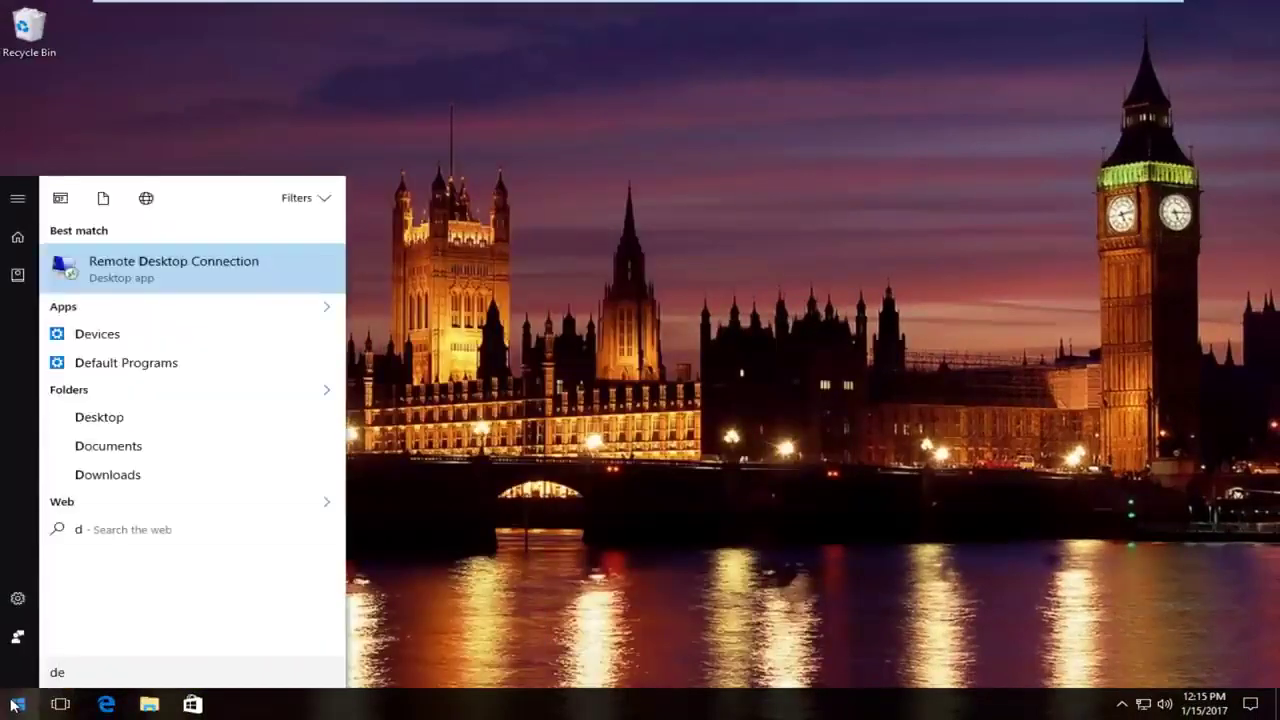
type("vice")
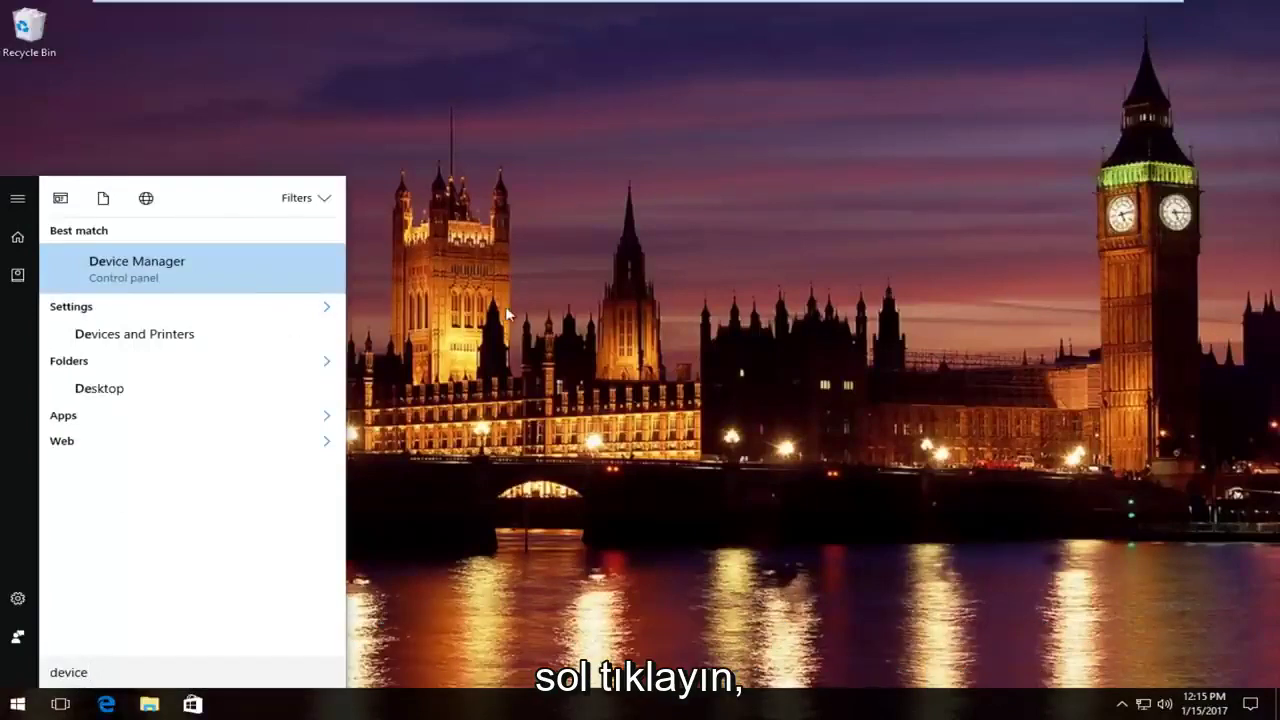
type("manager")
left_click(145, 266)
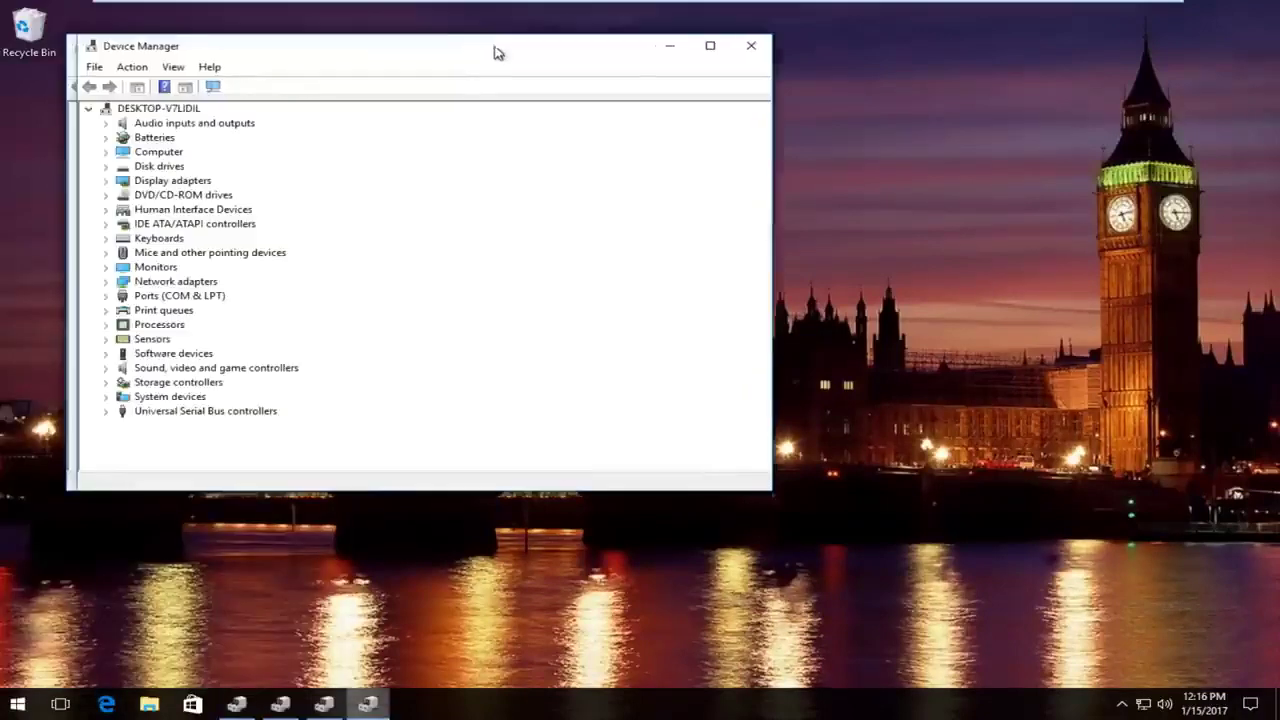
Step: Close the duplicate window and select the Intel(R) 82574L Gigabit Network Connection under Network adapters
left_click(745, 46)
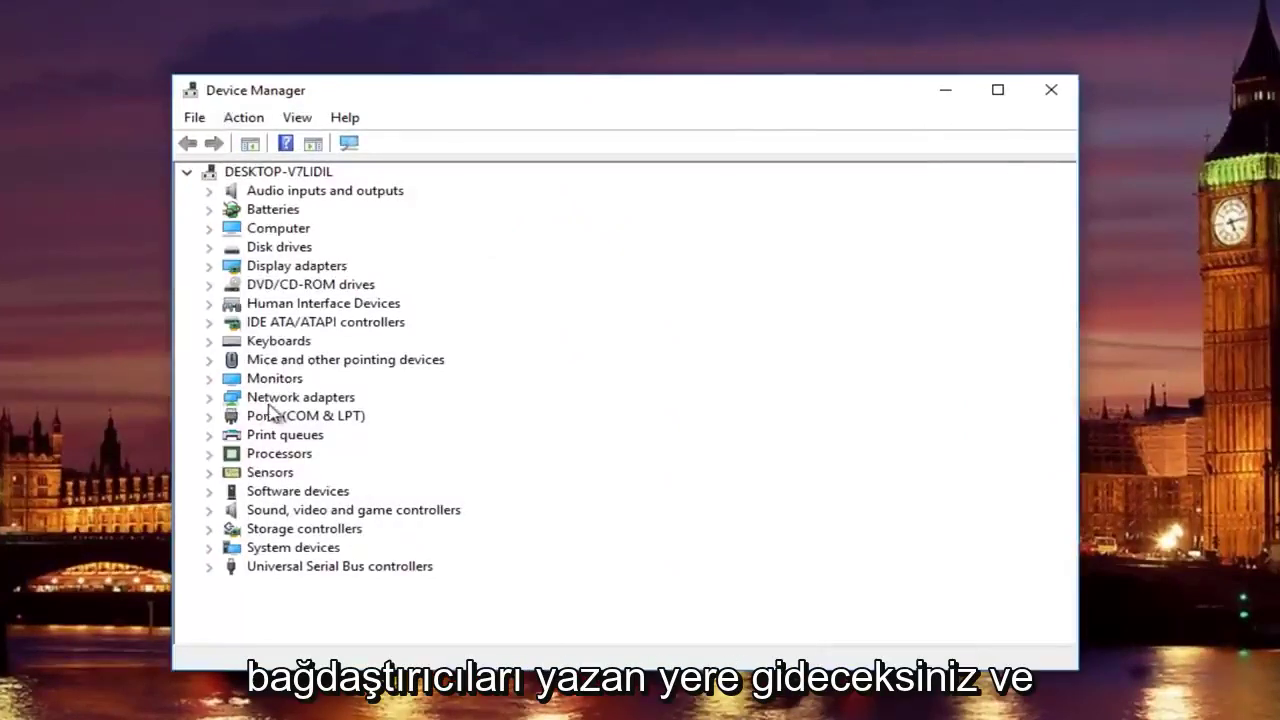
left_click(210, 400)
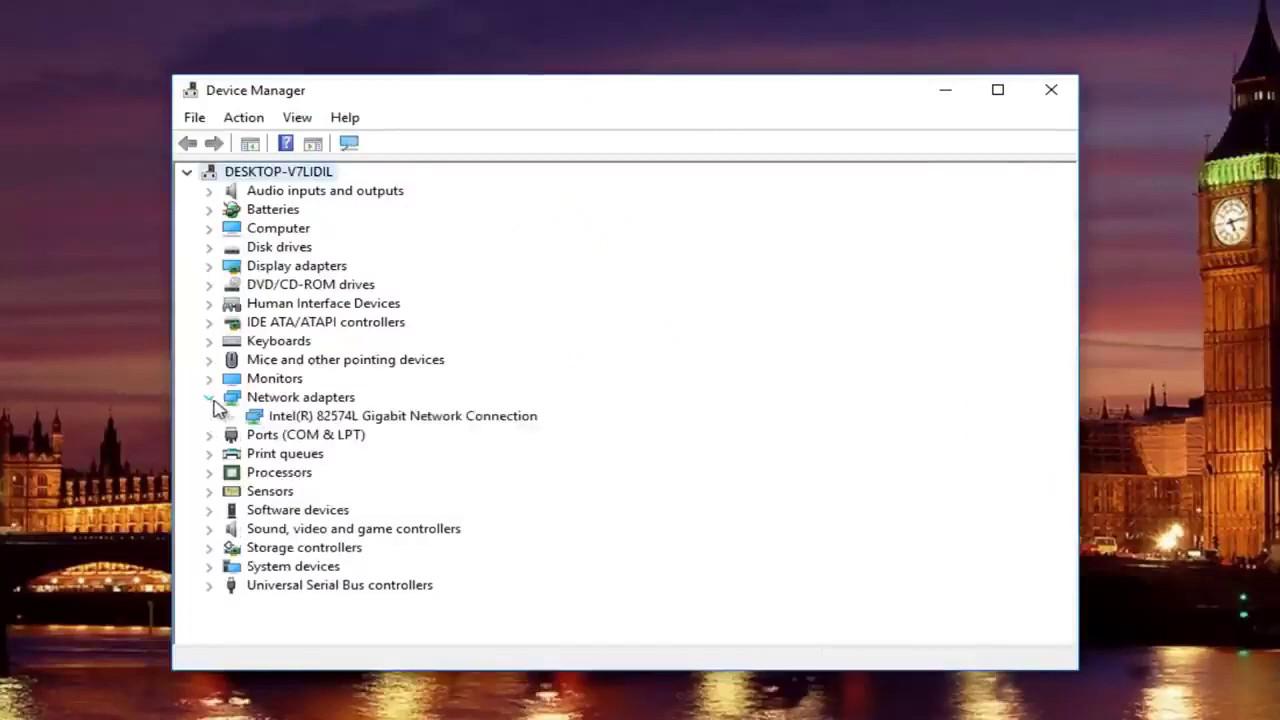
left_click(305, 418)
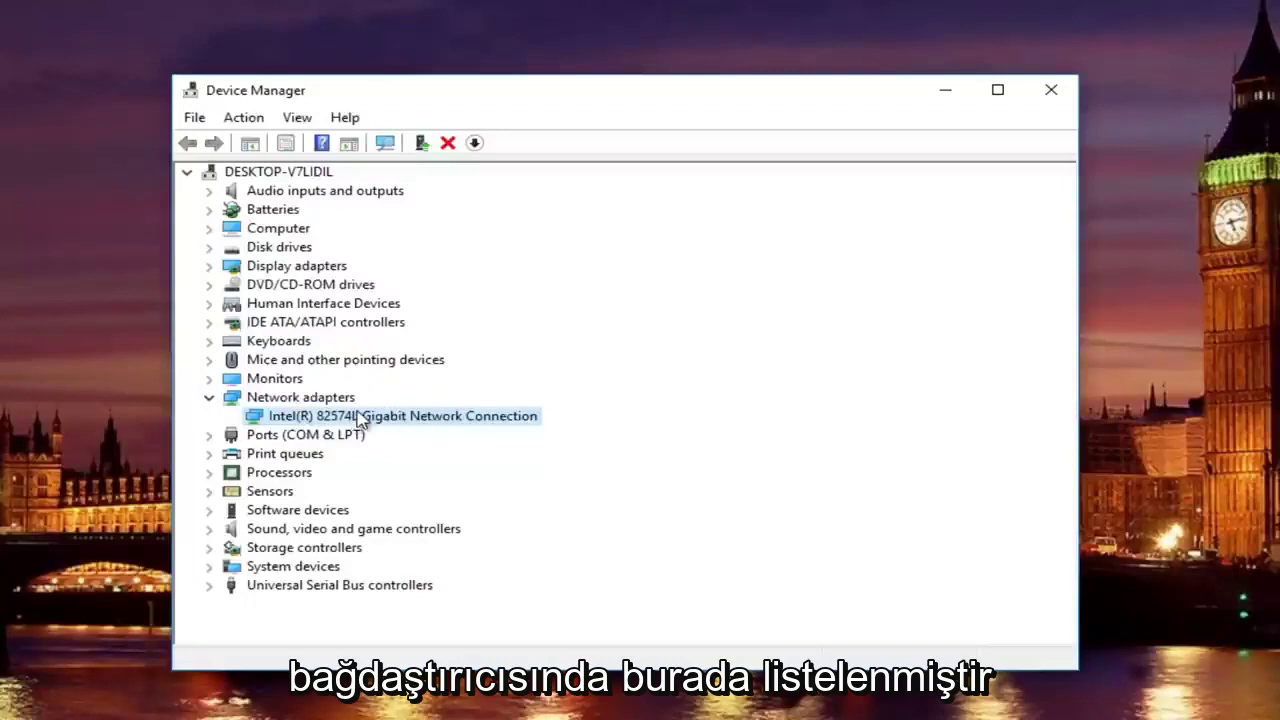
Step: Start Update Driver Software for the Intel(R) 82574L adapter and choose Browse my computer for driver software
right_click(360, 418)
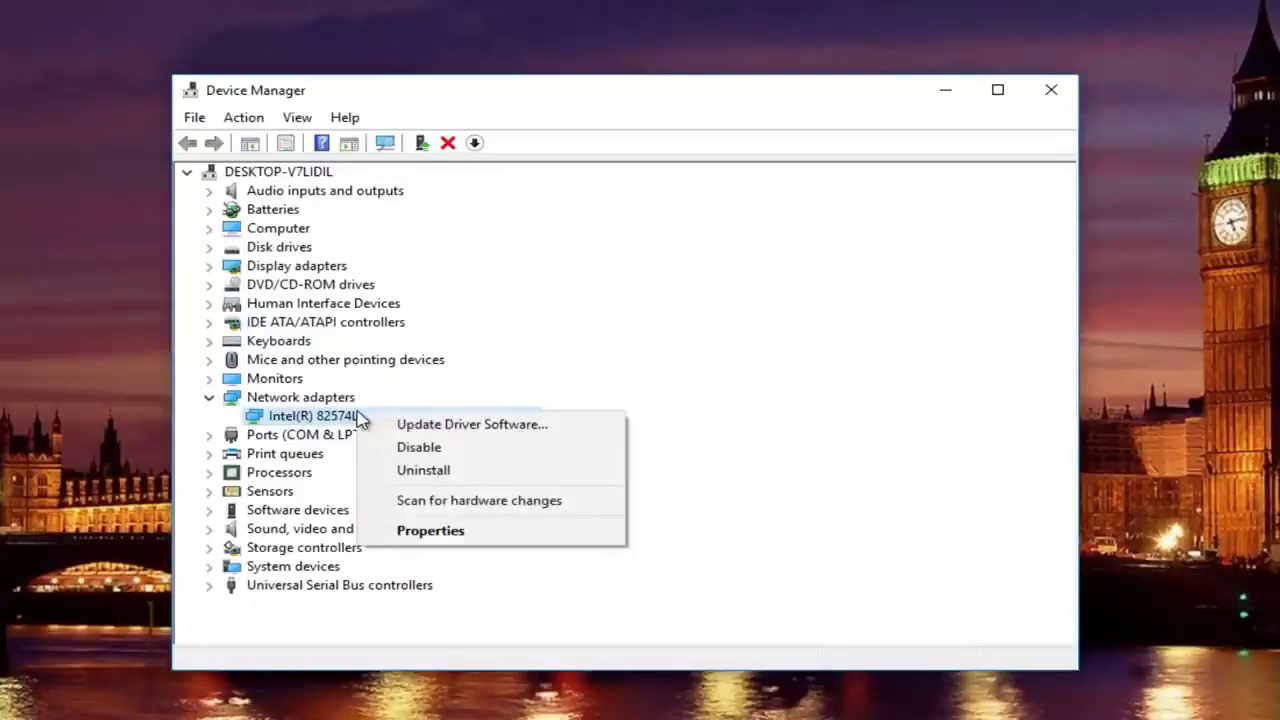
left_click(432, 424)
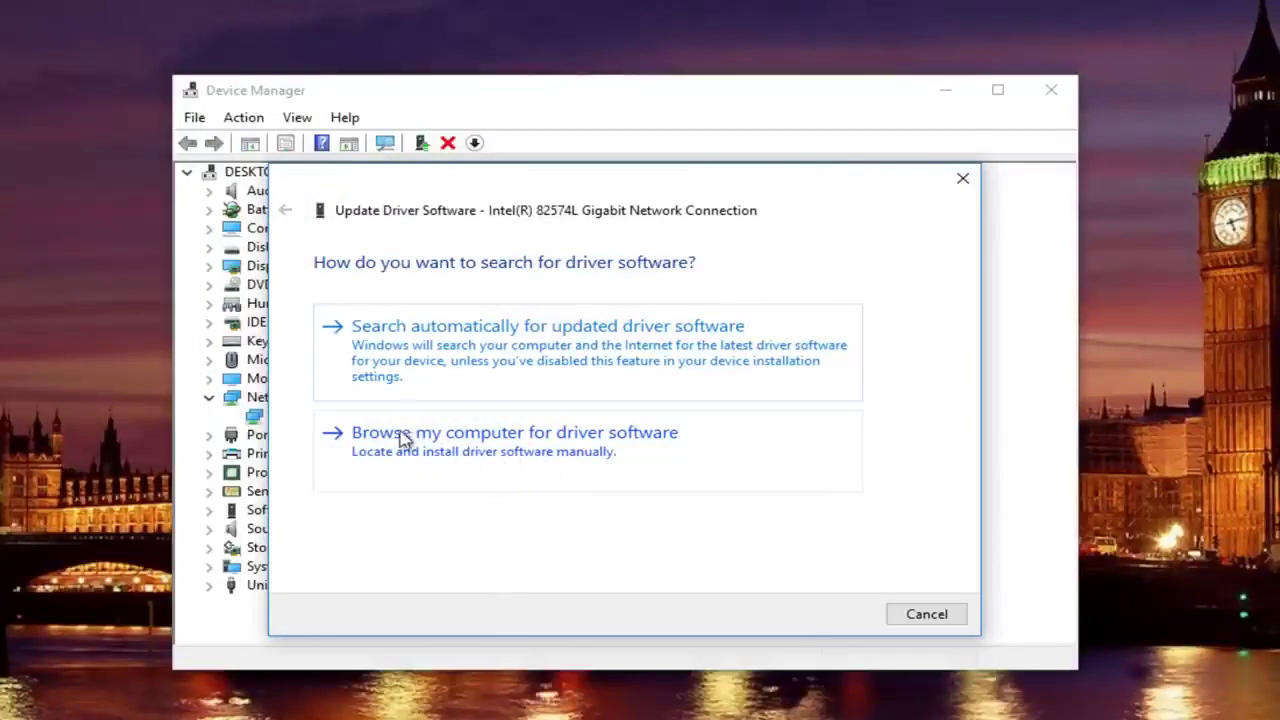
left_click(460, 432)
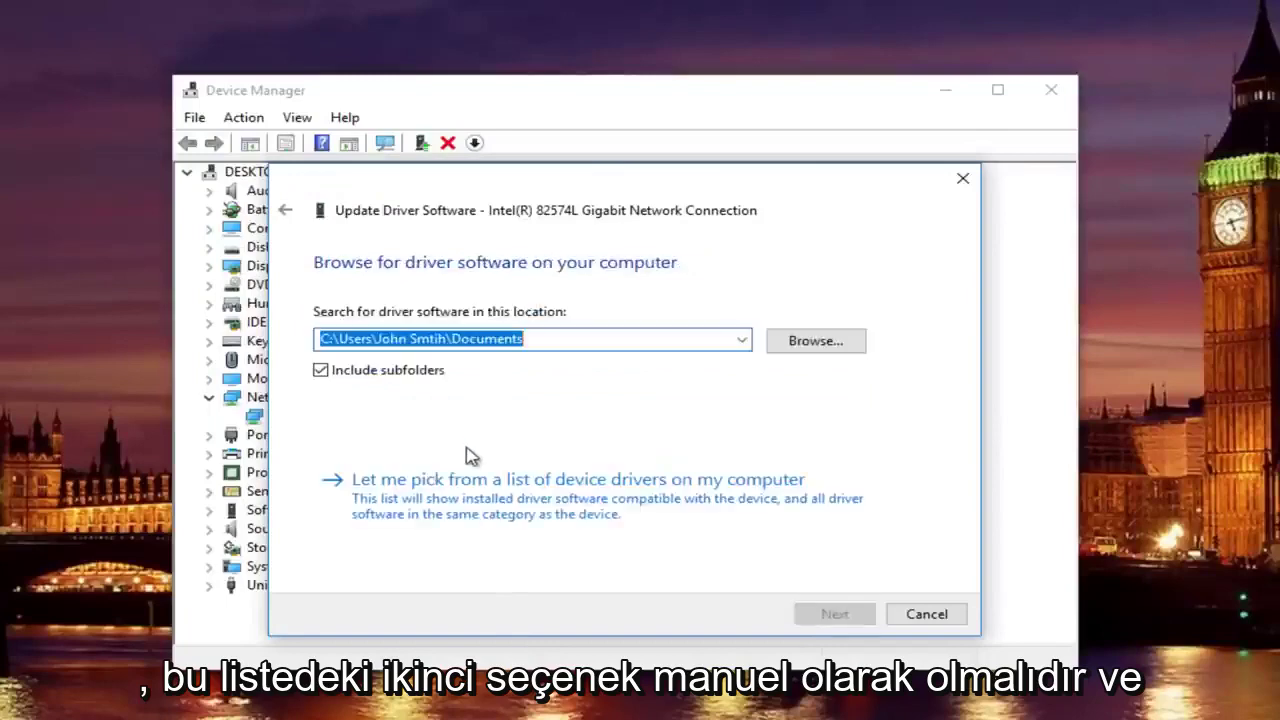
Step: Scroll through the Browse For Folder tree, then cancel the picker and driver wizard without installing
left_click(817, 341)
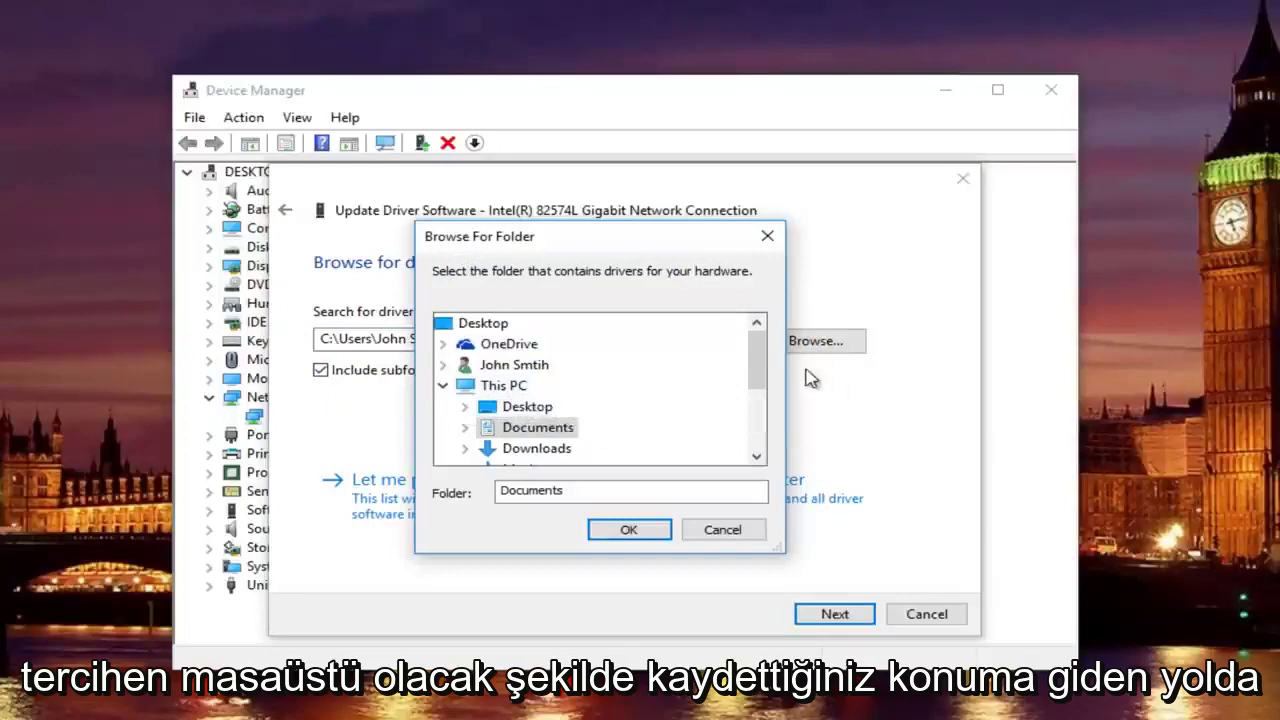
left_click_drag(763, 363, 756, 325)
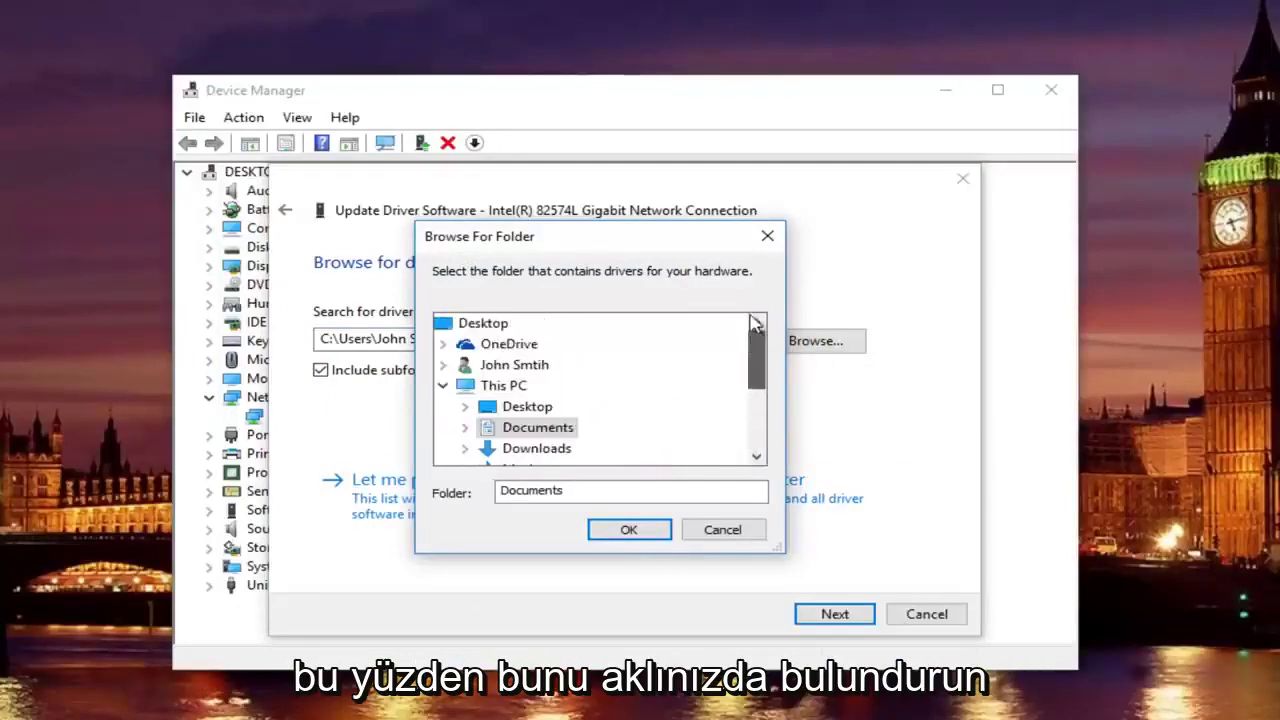
left_click(765, 238)
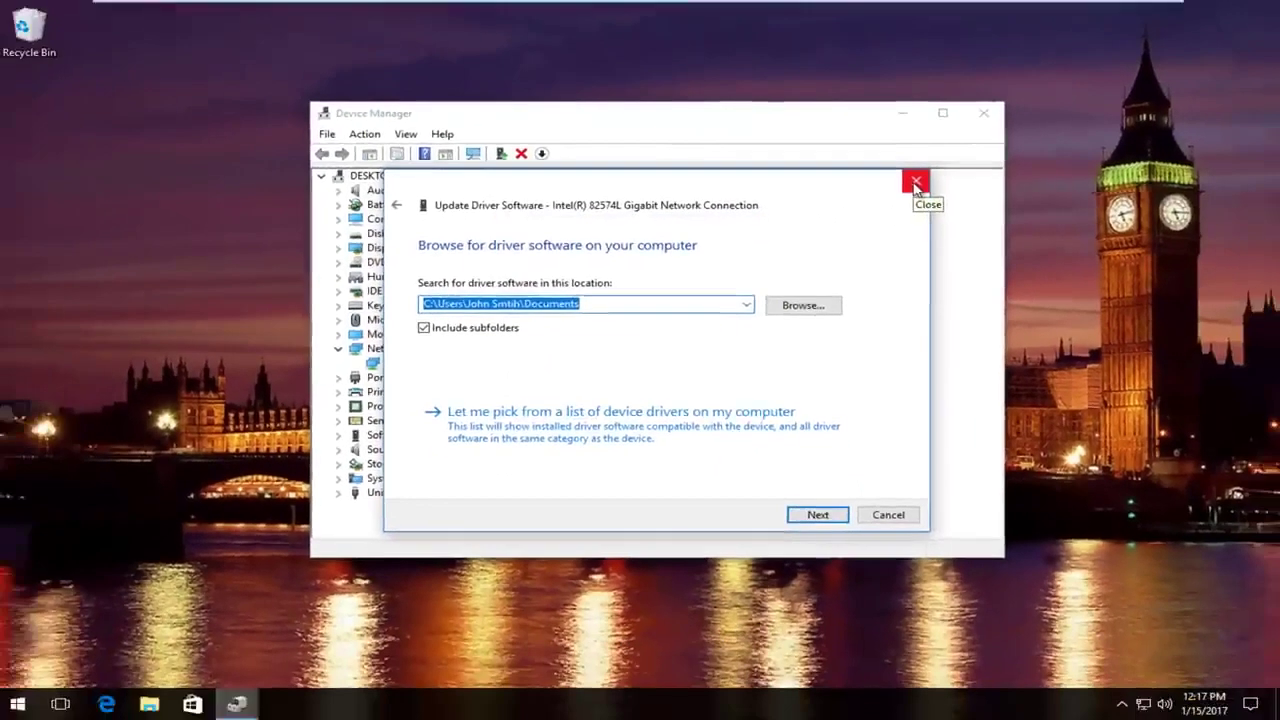
left_click(962, 183)
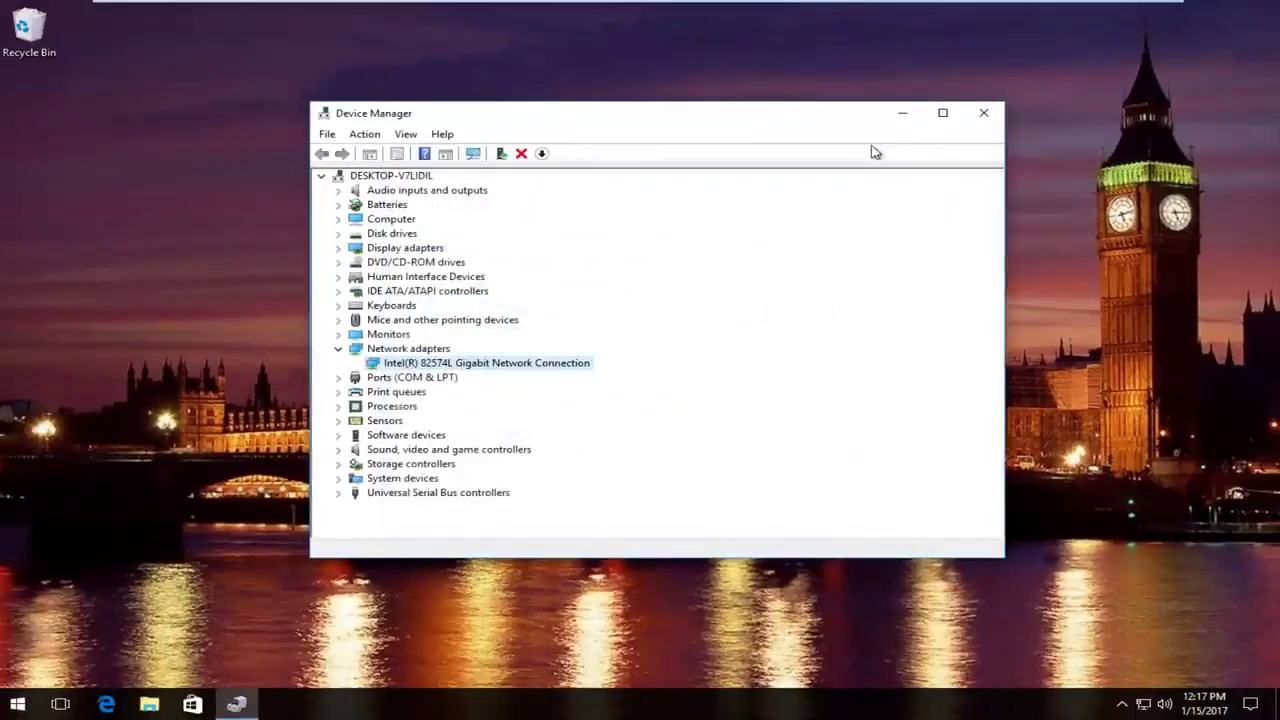